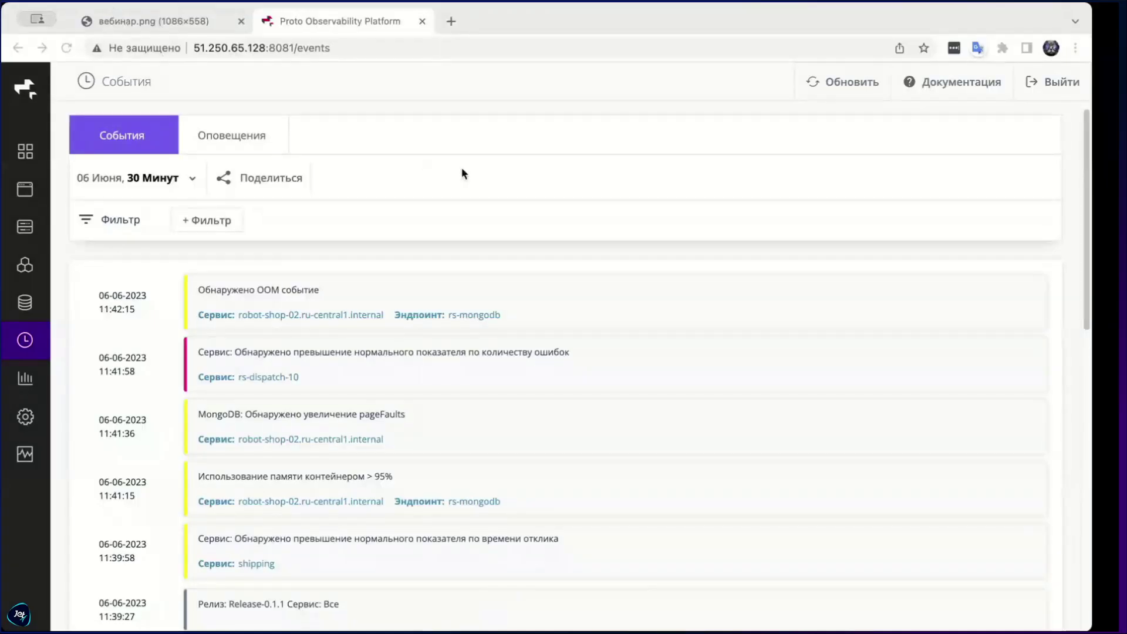
Review the recent events around Release-0.1.1 and view the example alert message in вебинар.png.
{"action": "scroll", "coordinate": [468, 370], "scroll_direction": "down", "scroll_amount": 1}
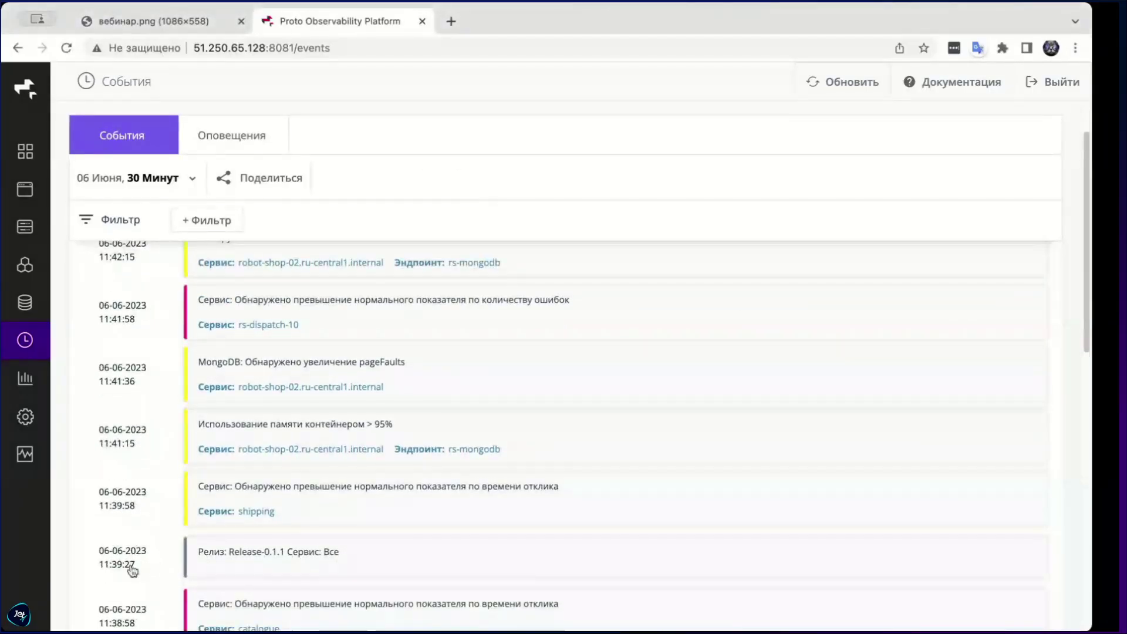
{"action": "scroll", "coordinate": [307, 555], "scroll_direction": "down", "scroll_amount": 1}
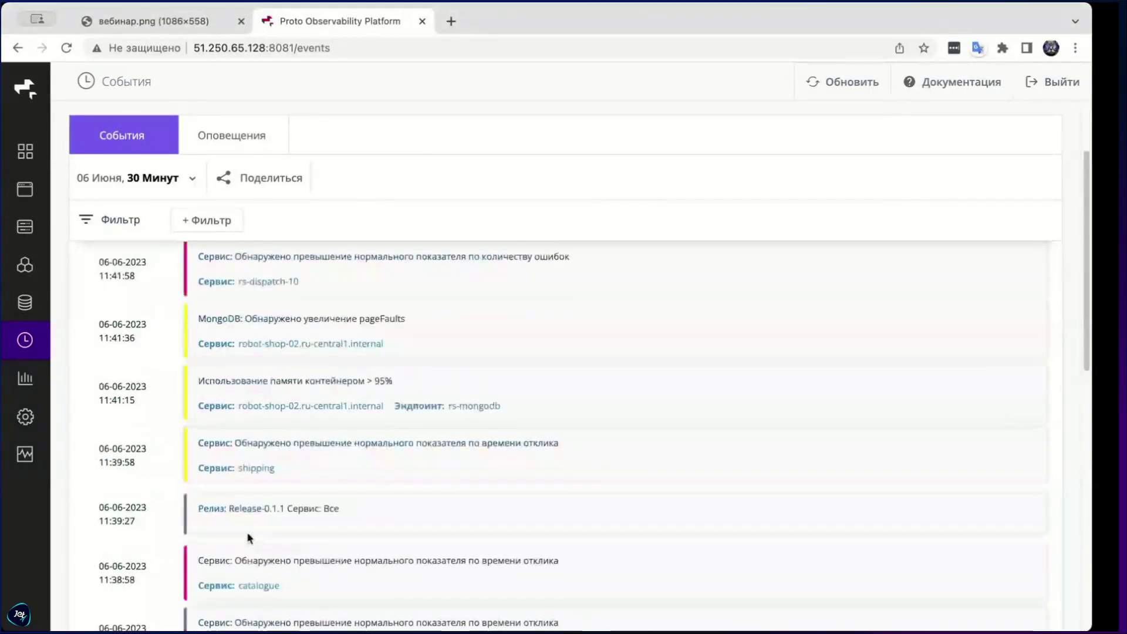
{"action": "left_click", "coordinate": [119, 21]}
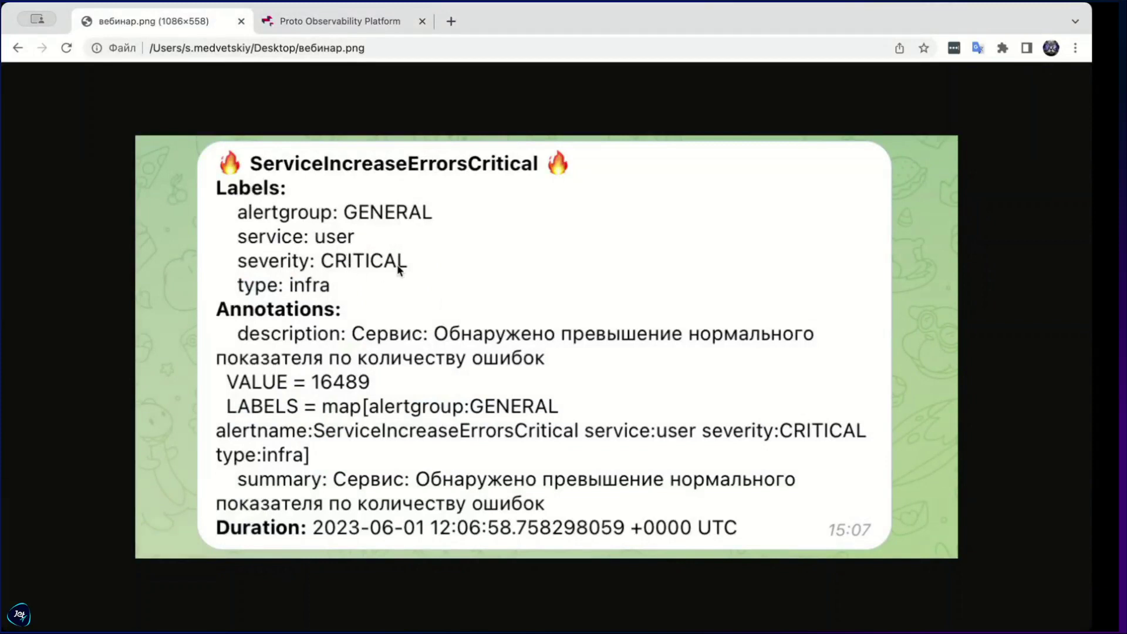
{"action": "left_click", "coordinate": [346, 22]}
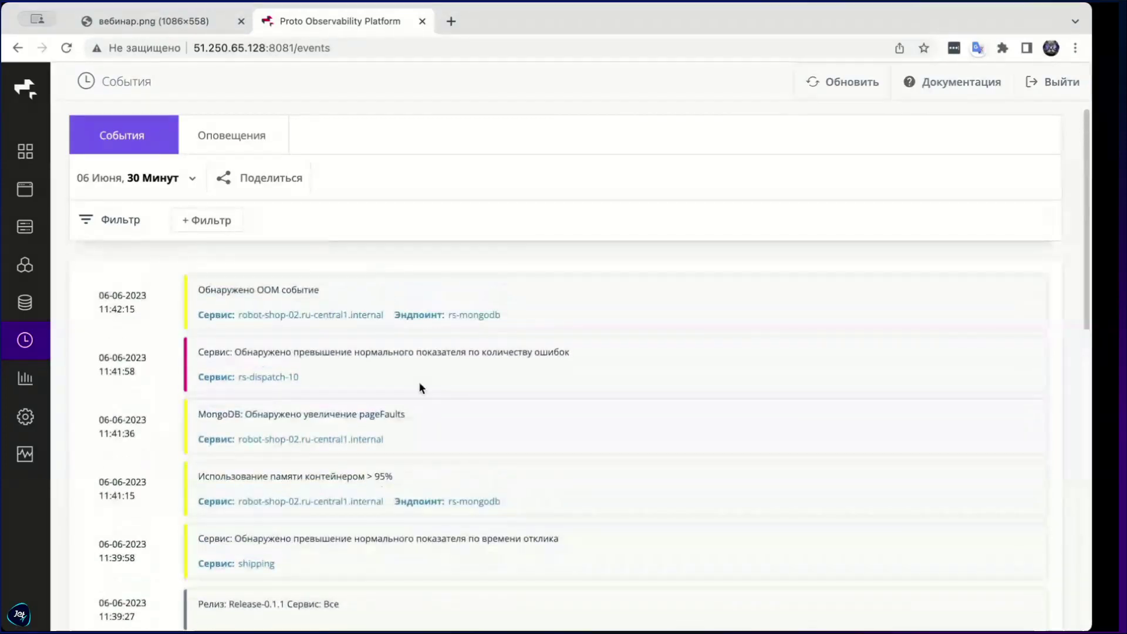
Refresh the events list and examine the response-time event for the shipping service.
{"action": "left_click", "coordinate": [848, 89]}
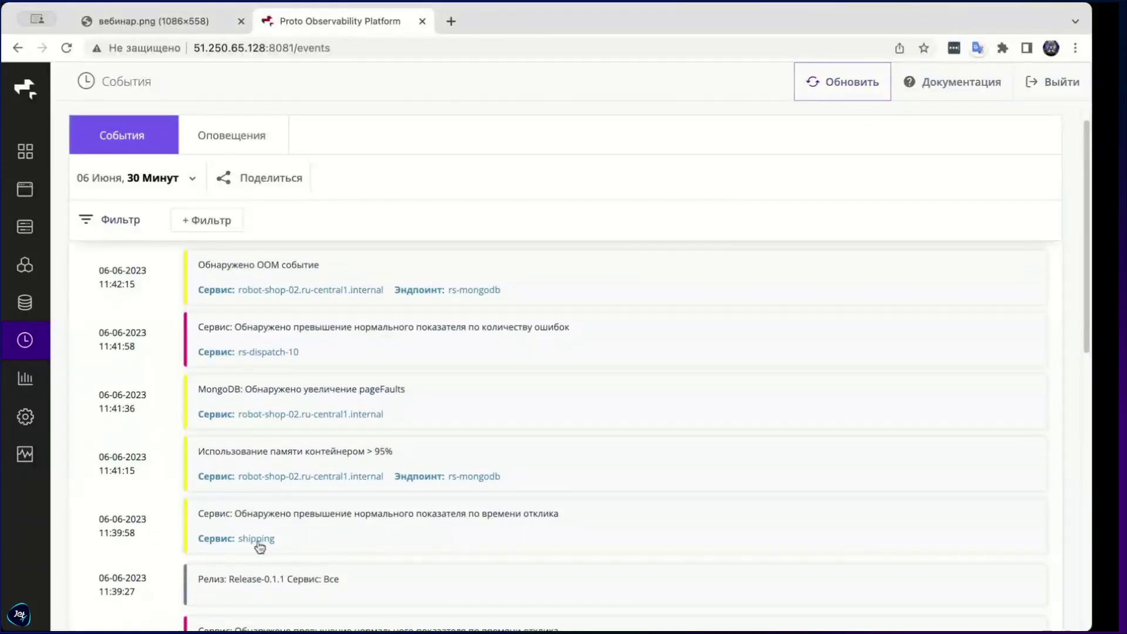
{"action": "scroll", "coordinate": [315, 529], "scroll_direction": "down", "scroll_amount": 1}
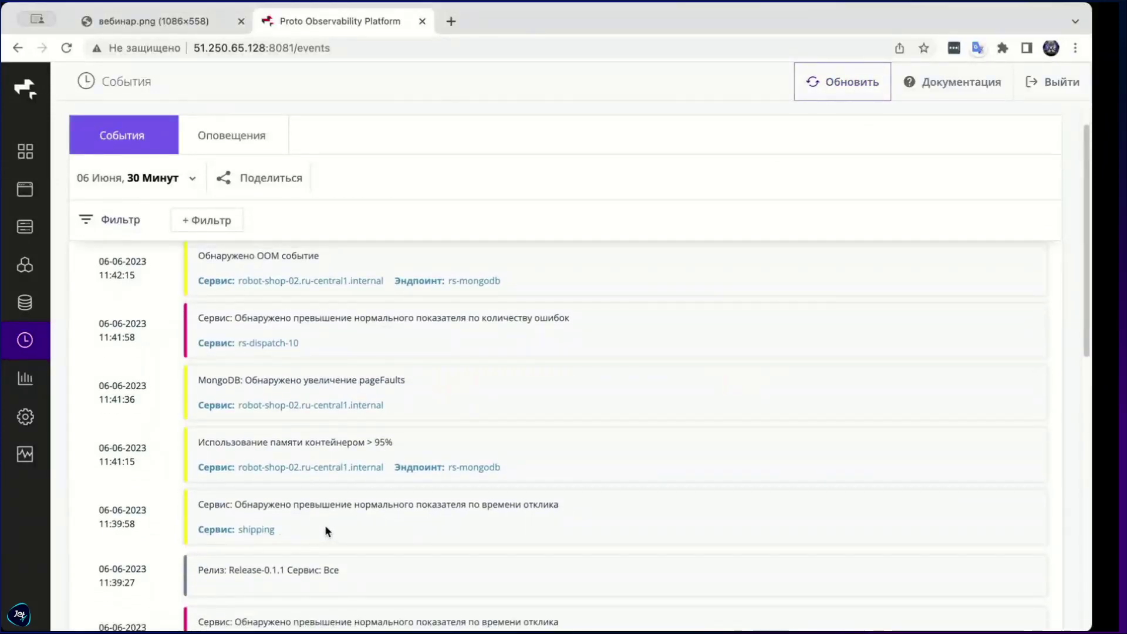
{"action": "scroll", "coordinate": [326, 525], "scroll_direction": "up", "scroll_amount": 1}
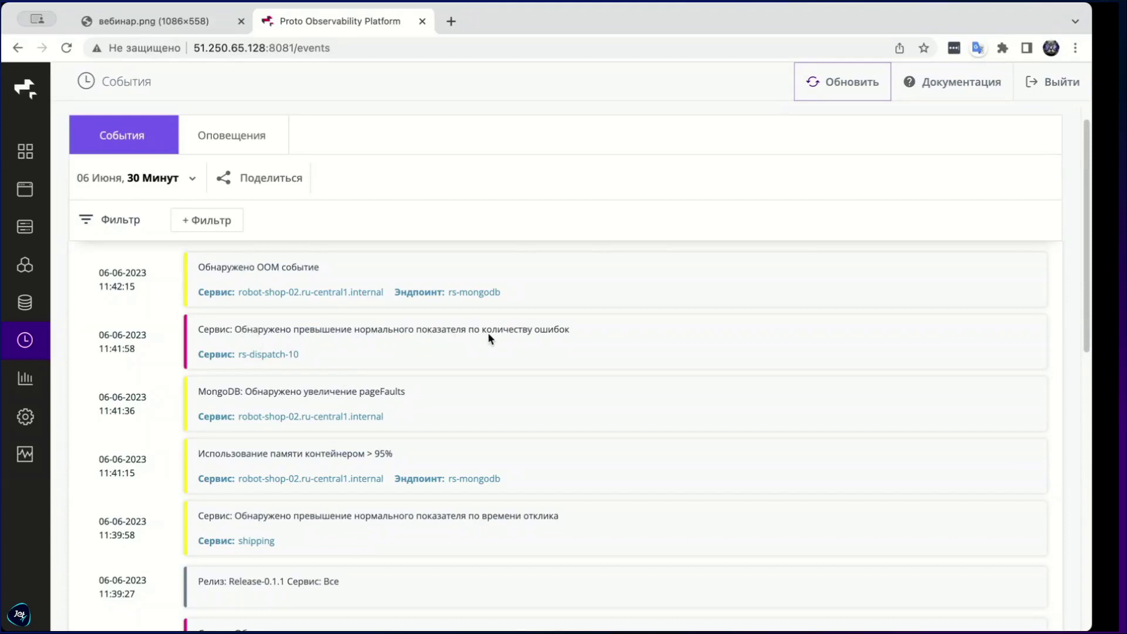
{"action": "scroll", "coordinate": [483, 338], "scroll_direction": "down", "scroll_amount": 2}
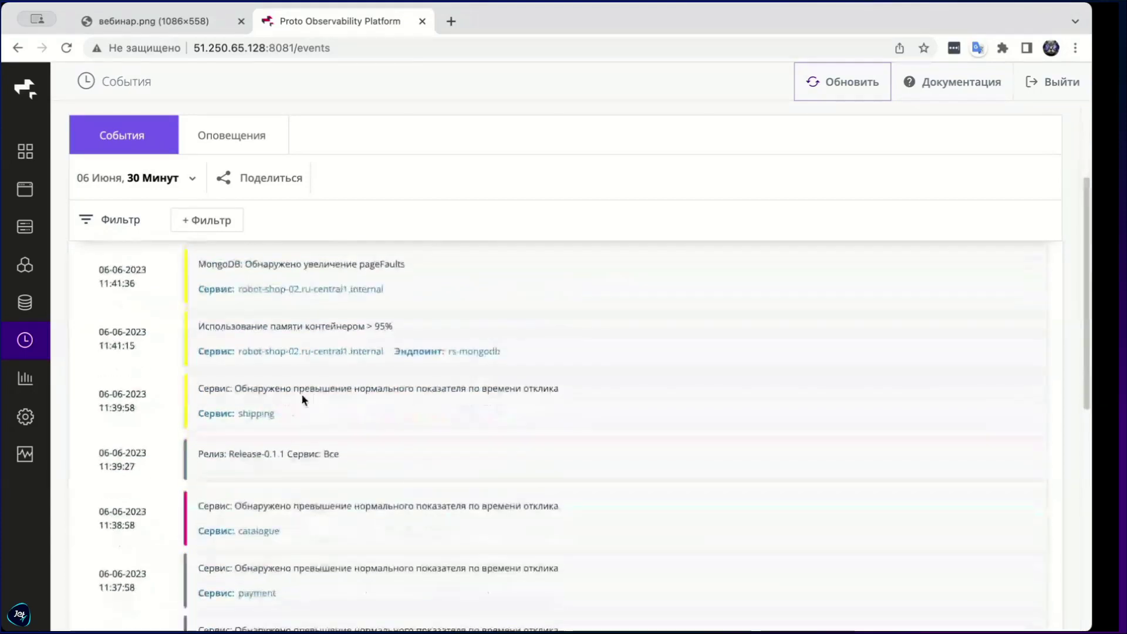
{"action": "left_click_drag", "start_coordinate": [253, 389], "coordinate": [298, 390]}
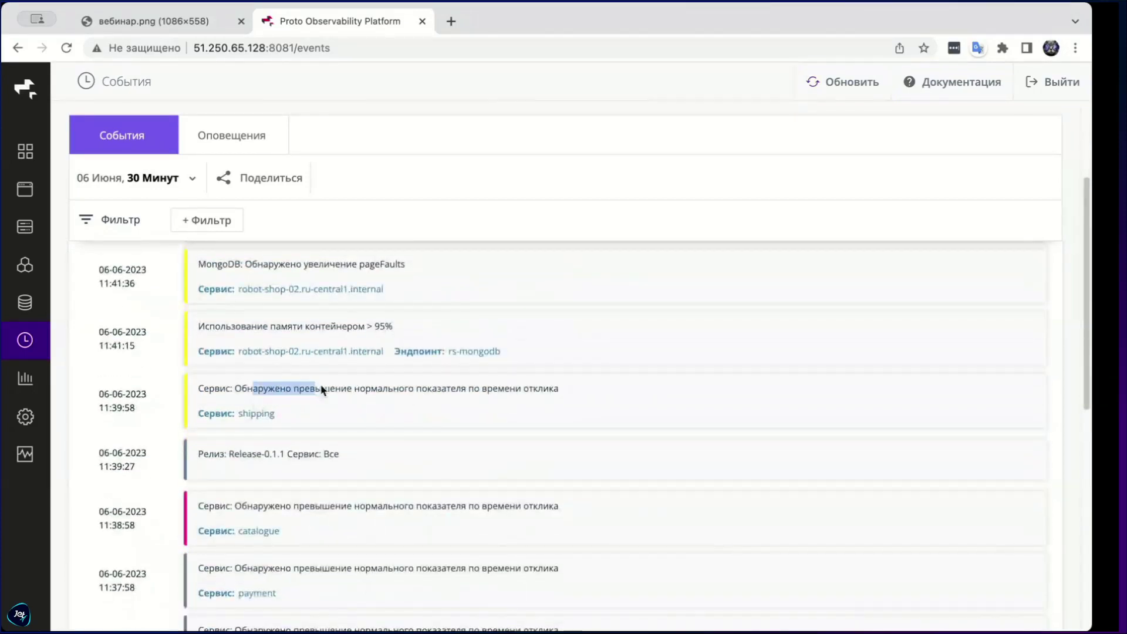
{"action": "left_click", "coordinate": [270, 403]}
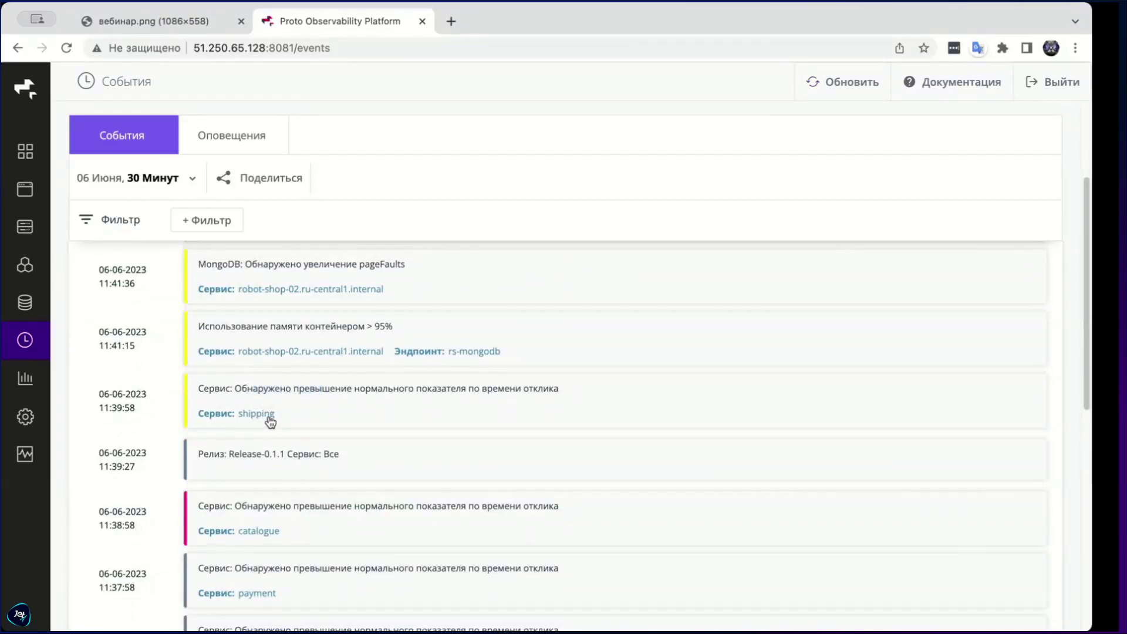
Open the shipping service from its event, refresh its overview charts and view its trends.
{"action": "left_click", "coordinate": [269, 414]}
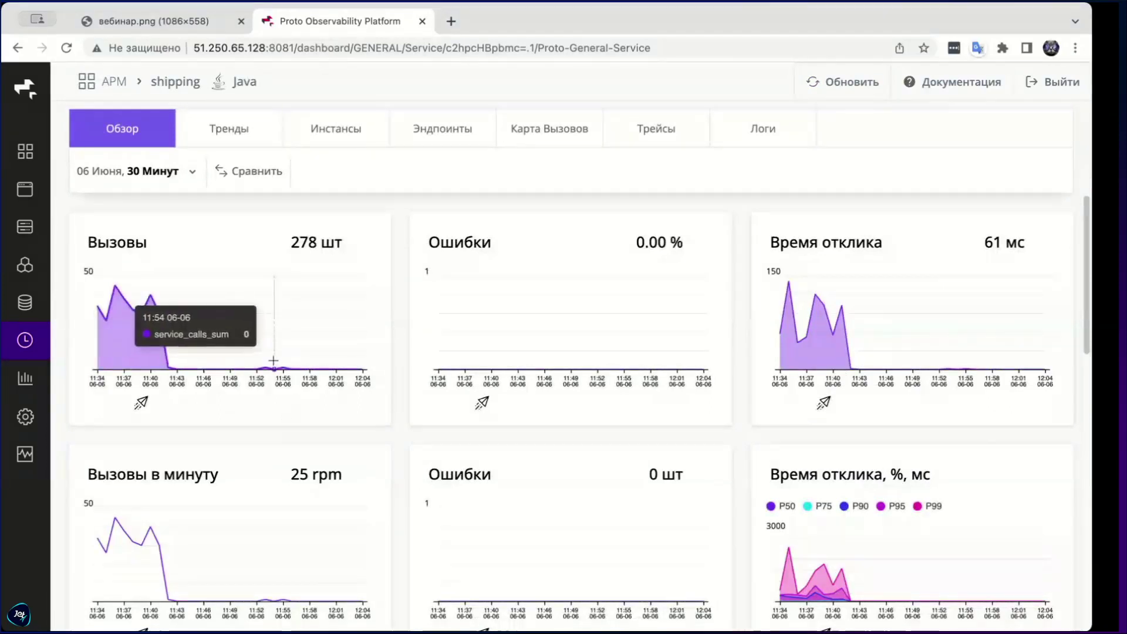
{"action": "mouse_move", "coordinate": [141, 397]}
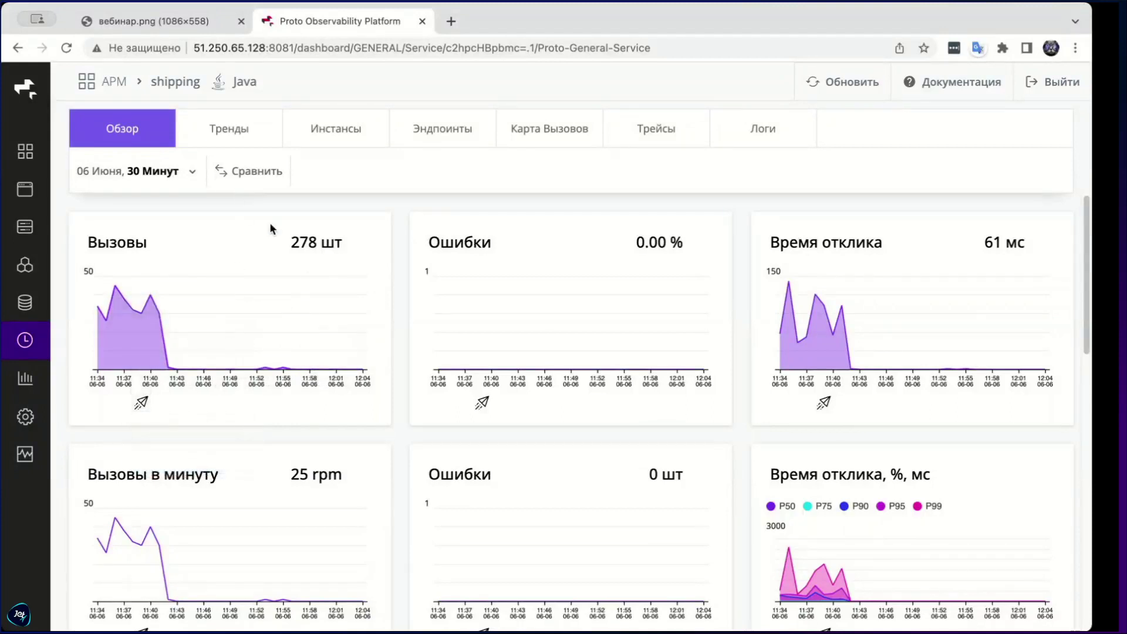
{"action": "left_click", "coordinate": [843, 82]}
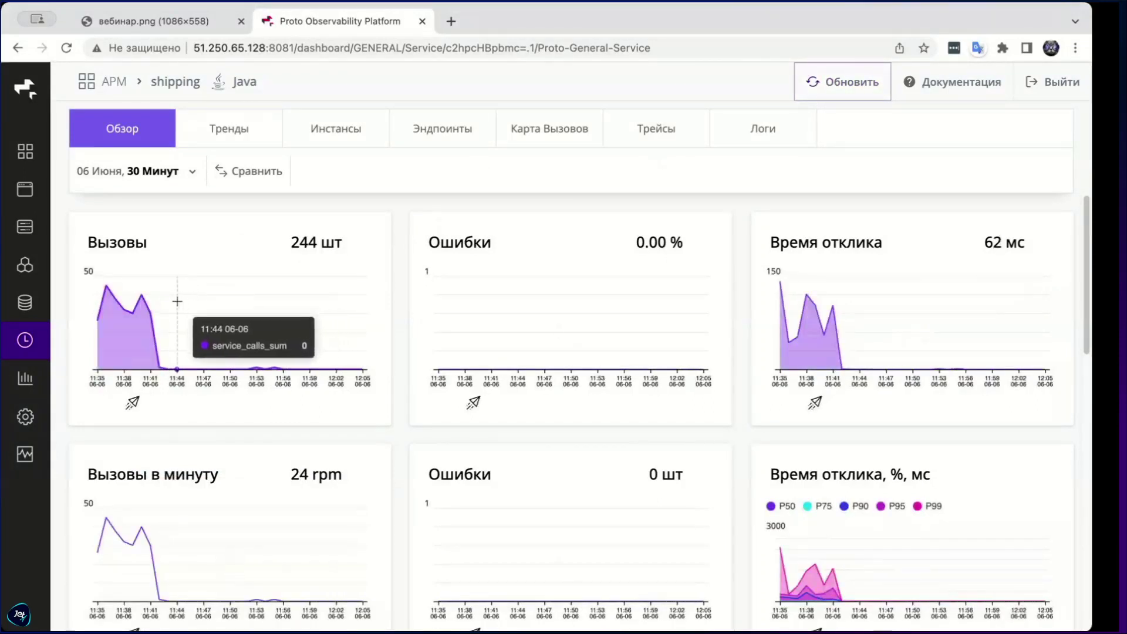
{"action": "left_click", "coordinate": [212, 126]}
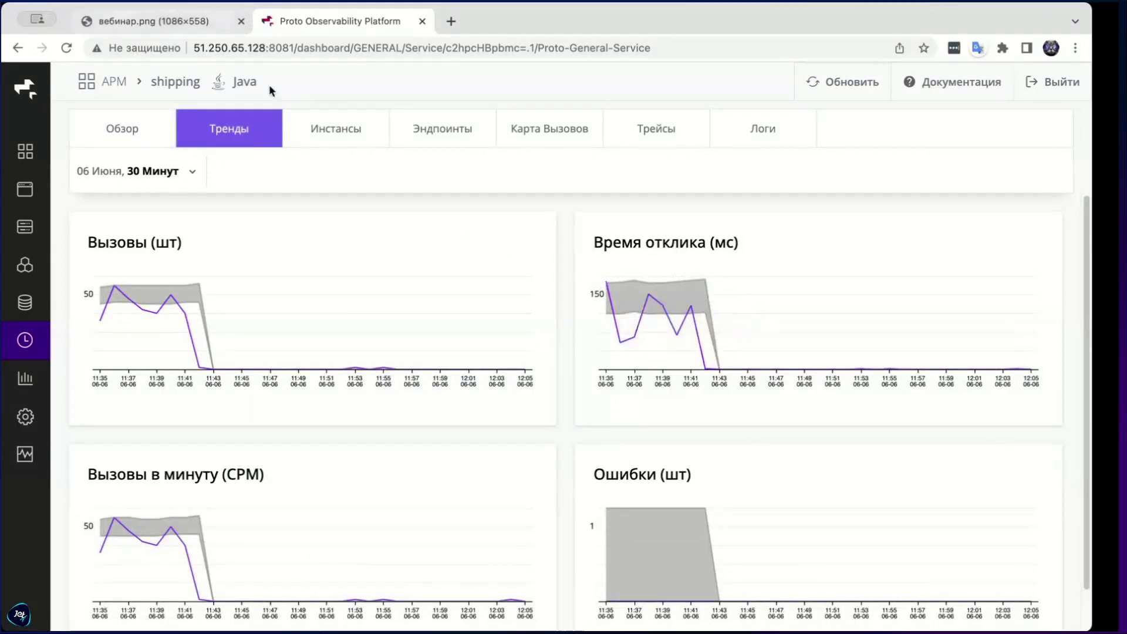
Return to the events list, refresh it and set its time range to 24 hours.
{"action": "left_click", "coordinate": [53, 340]}
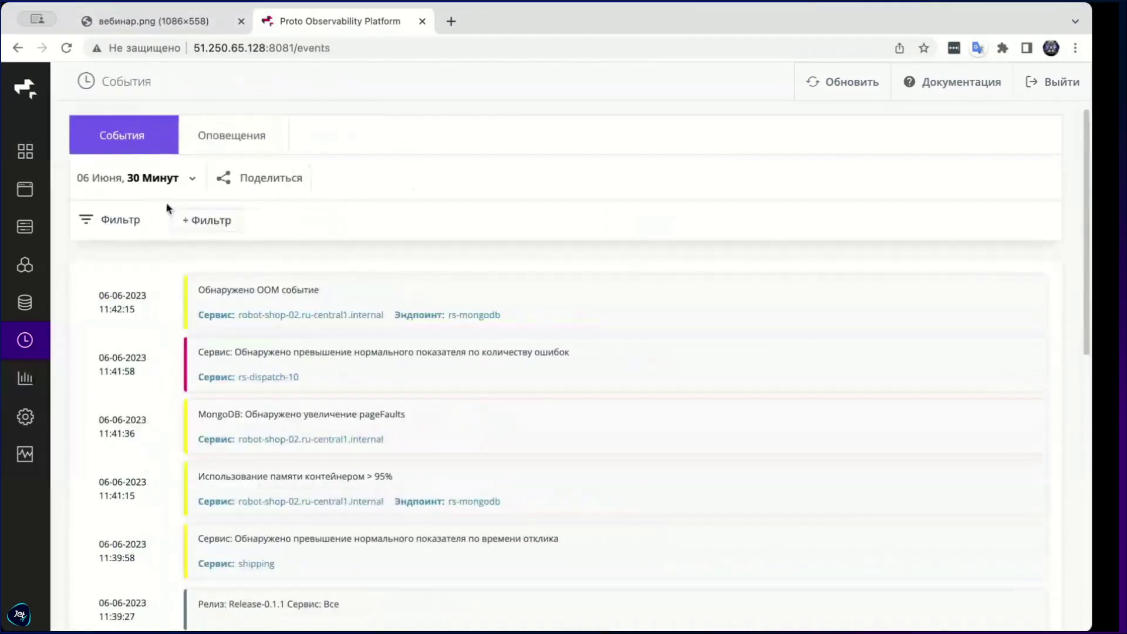
{"action": "left_click", "coordinate": [830, 87]}
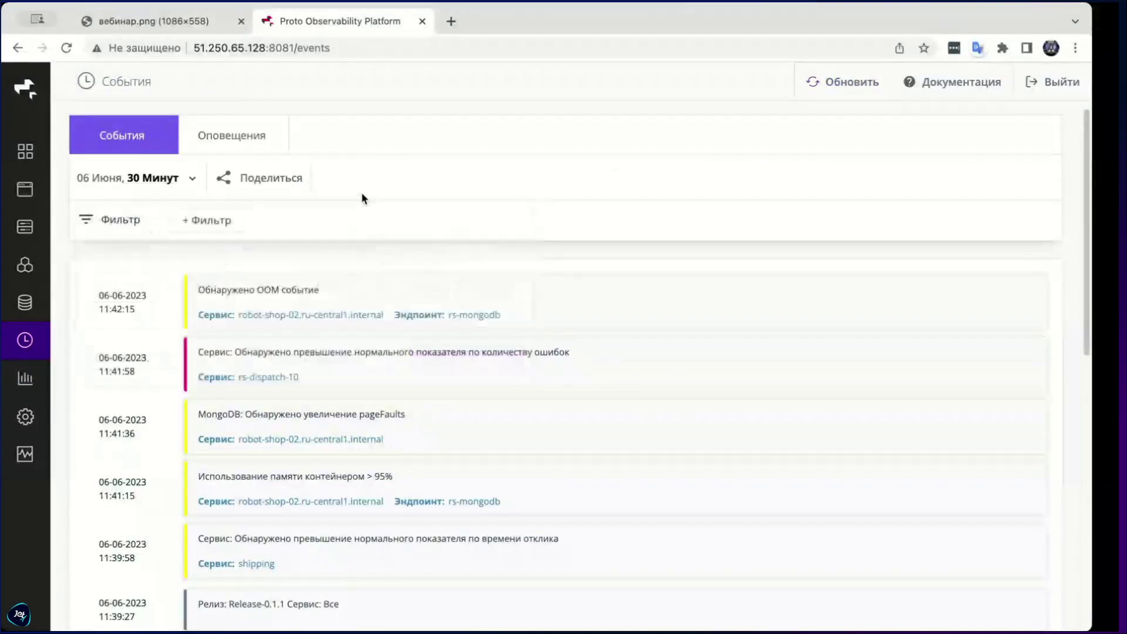
{"action": "scroll", "coordinate": [257, 351], "scroll_direction": "down", "scroll_amount": 10}
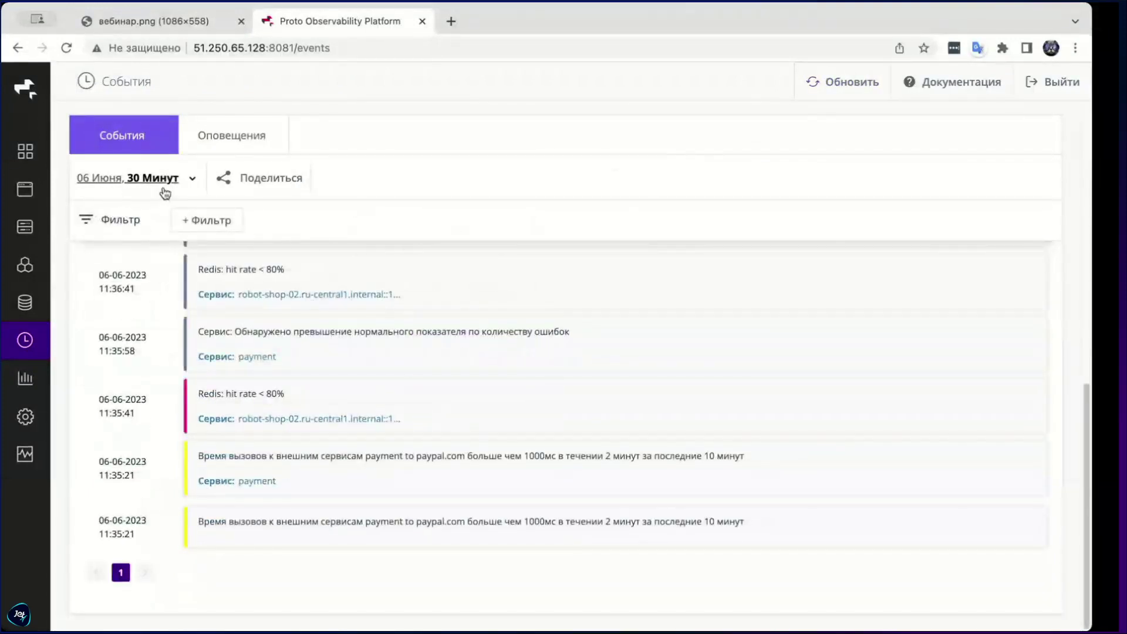
{"action": "mouse_move", "coordinate": [161, 191]}
{"action": "left_click", "coordinate": [275, 287]}
Page forward through the 24-hour events list to look for older events.
{"action": "left_click", "coordinate": [145, 573]}
{"action": "left_click", "coordinate": [191, 573]}
{"action": "left_click", "coordinate": [216, 574]}
{"action": "left_click", "coordinate": [219, 574]}
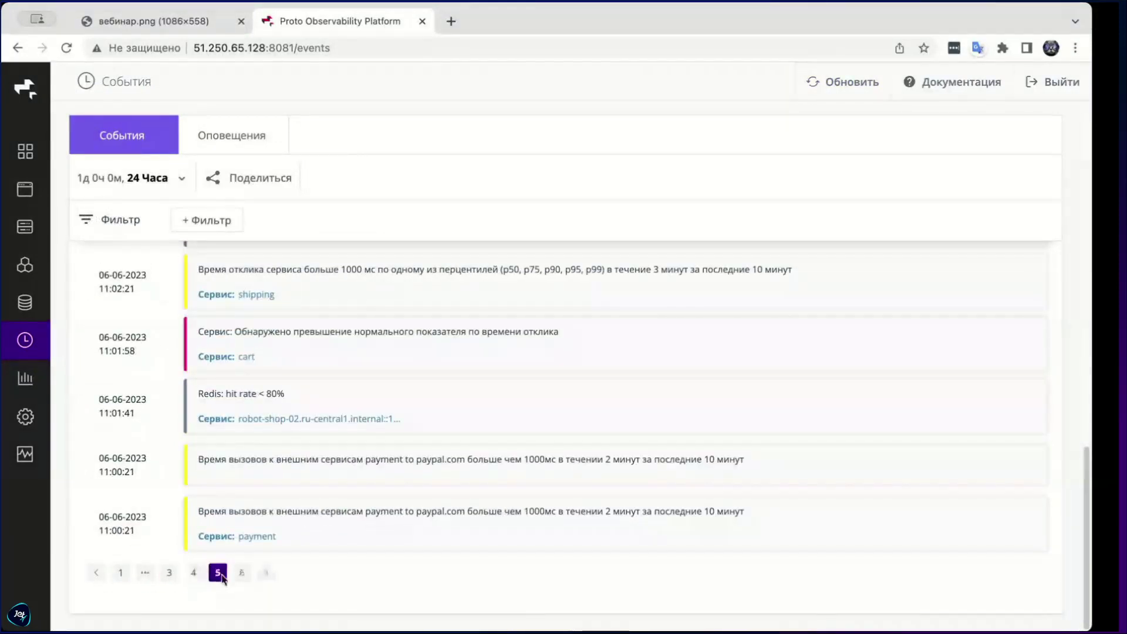
{"action": "left_click", "coordinate": [266, 574]}
{"action": "left_click", "coordinate": [267, 574]}
{"action": "left_click", "coordinate": [267, 575]}
{"action": "left_click", "coordinate": [267, 575]}
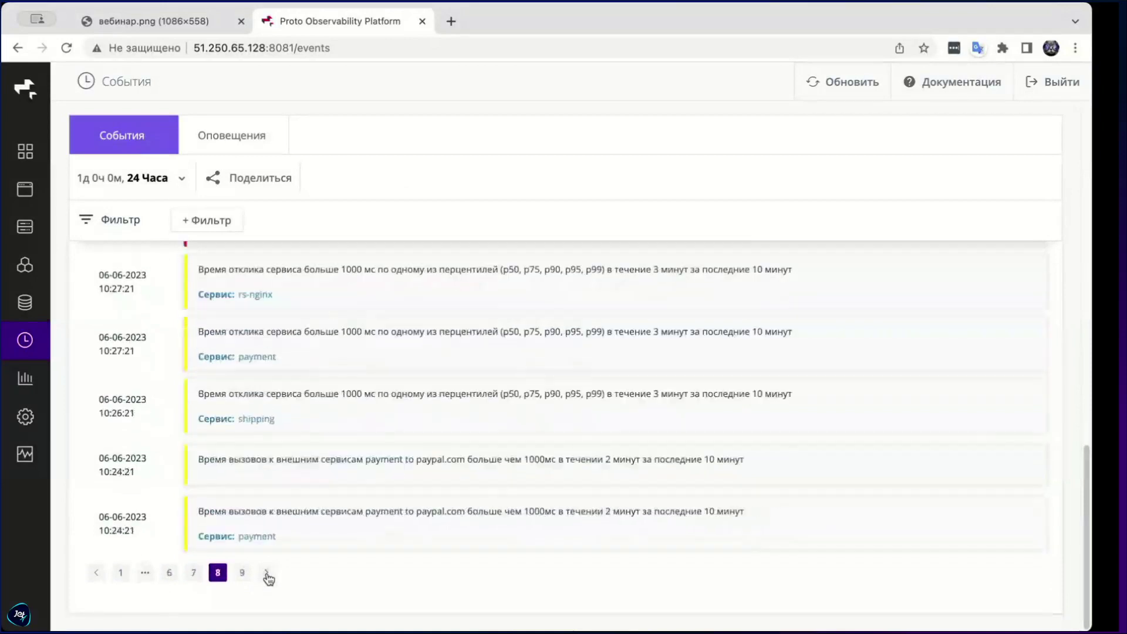
{"action": "left_click", "coordinate": [267, 575]}
{"action": "left_click", "coordinate": [268, 575]}
{"action": "left_click", "coordinate": [267, 576]}
{"action": "left_click", "coordinate": [267, 576]}
{"action": "left_click", "coordinate": [267, 578]}
{"action": "left_click", "coordinate": [267, 577]}
{"action": "left_click", "coordinate": [269, 579]}
{"action": "left_click", "coordinate": [269, 580]}
{"action": "left_click", "coordinate": [269, 580]}
{"action": "left_click", "coordinate": [269, 580]}
{"action": "left_click", "coordinate": [269, 580]}
{"action": "left_click", "coordinate": [269, 580]}
{"action": "left_click", "coordinate": [269, 580]}
{"action": "left_click", "coordinate": [269, 579]}
{"action": "left_click", "coordinate": [268, 579]}
{"action": "left_click", "coordinate": [268, 580]}
{"action": "left_click", "coordinate": [268, 580]}
{"action": "left_click", "coordinate": [268, 579]}
{"action": "left_click", "coordinate": [268, 580]}
{"action": "left_click", "coordinate": [267, 580]}
{"action": "left_click", "coordinate": [268, 579]}
{"action": "left_click", "coordinate": [266, 579]}
Open the overview of the user service from the APM services list.
{"action": "scroll", "coordinate": [154, 250], "scroll_direction": "up", "scroll_amount": 8}
{"action": "left_click", "coordinate": [47, 161]}
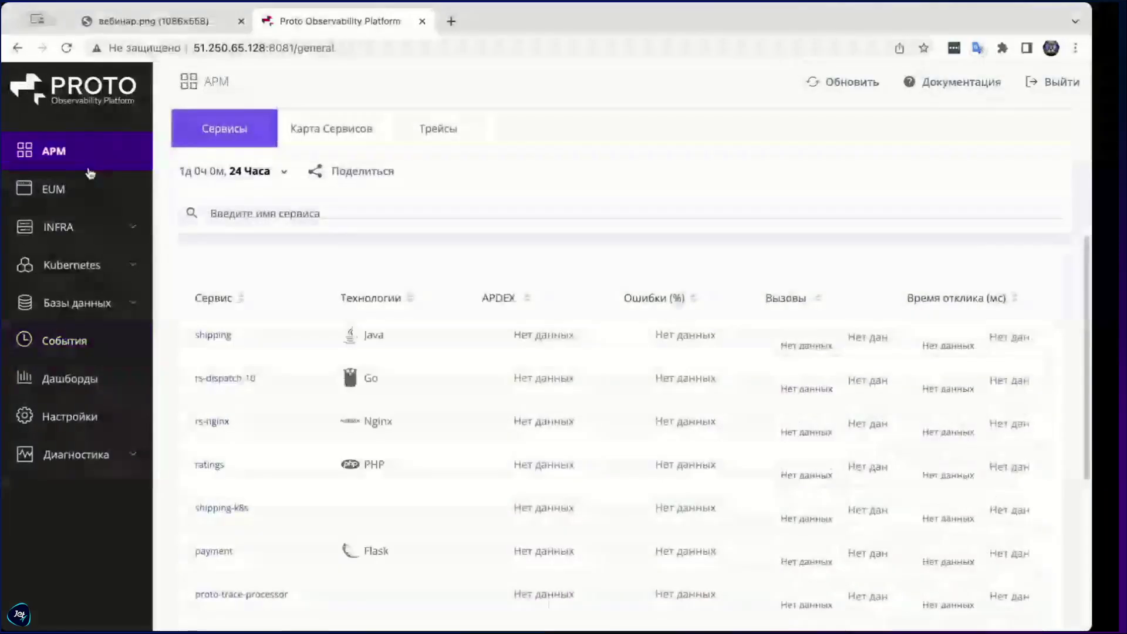
{"action": "scroll", "coordinate": [156, 483], "scroll_direction": "down", "scroll_amount": 6}
{"action": "left_click", "coordinate": [108, 483]}
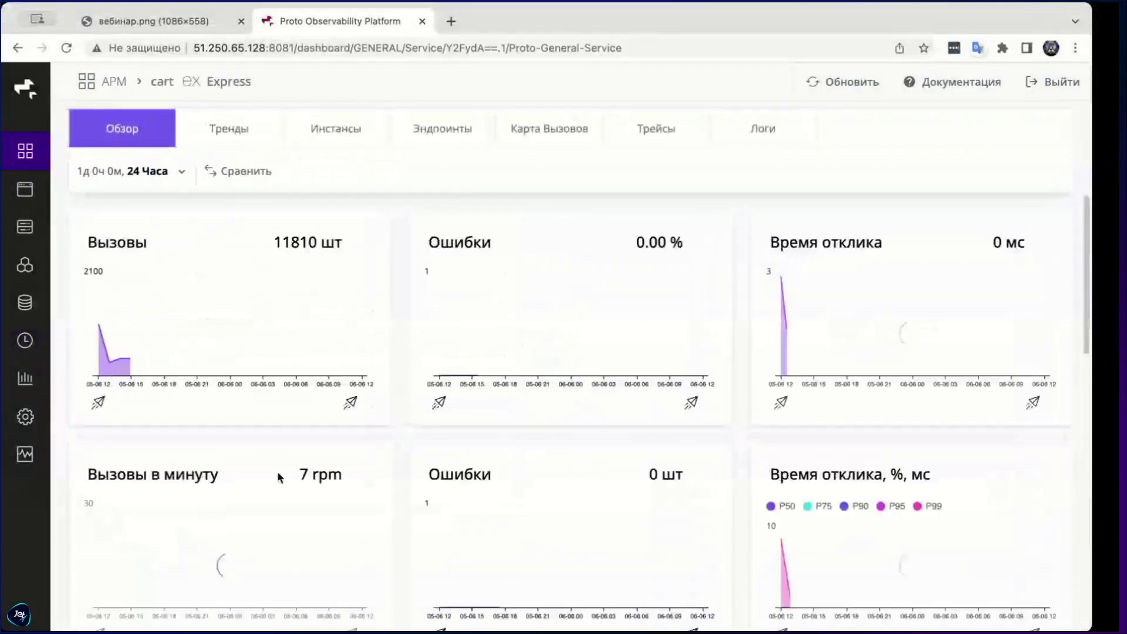
{"action": "left_click", "coordinate": [149, 82]}
{"action": "scroll", "coordinate": [209, 420], "scroll_direction": "down", "scroll_amount": 4}
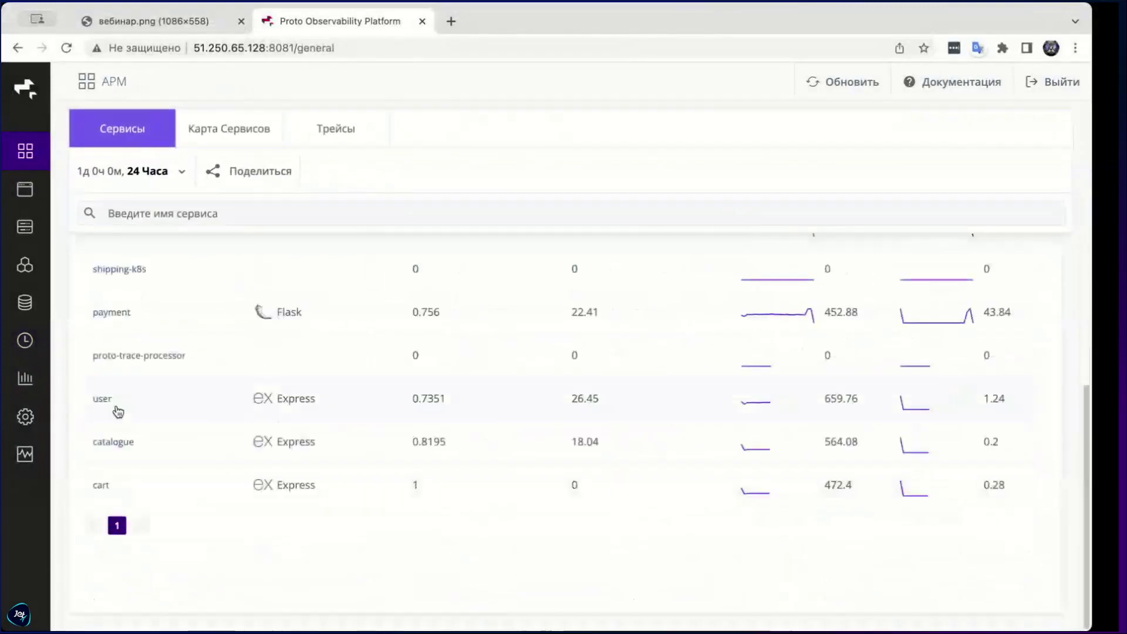
{"action": "left_click", "coordinate": [113, 407]}
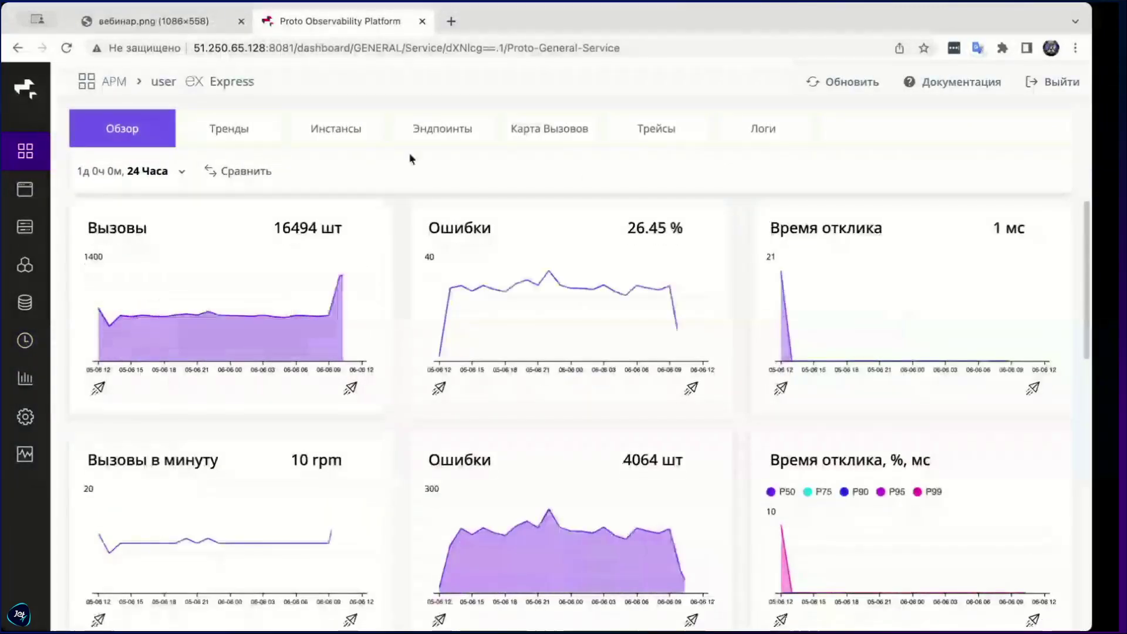
Narrow the user service's overview to a two-hour range on 5 June from 12:05 and inspect the release marker.
{"action": "left_click", "coordinate": [147, 171]}
{"action": "left_click", "coordinate": [64, 327]}
{"action": "left_click_drag", "start_coordinate": [120, 317], "coordinate": [61, 332]}
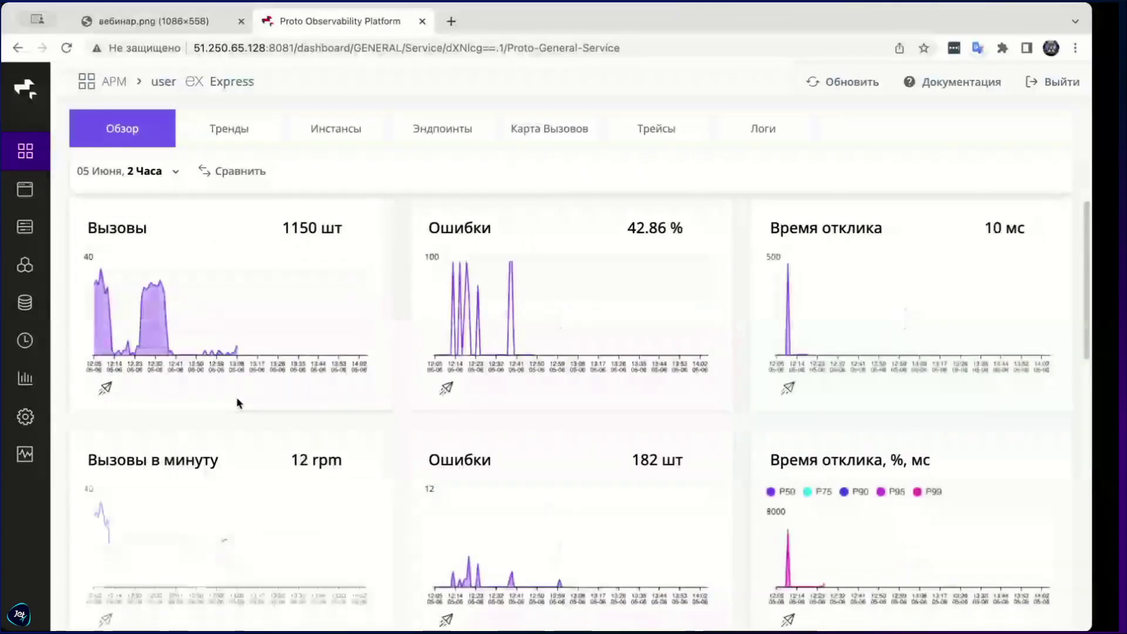
{"action": "mouse_move", "coordinate": [107, 388]}
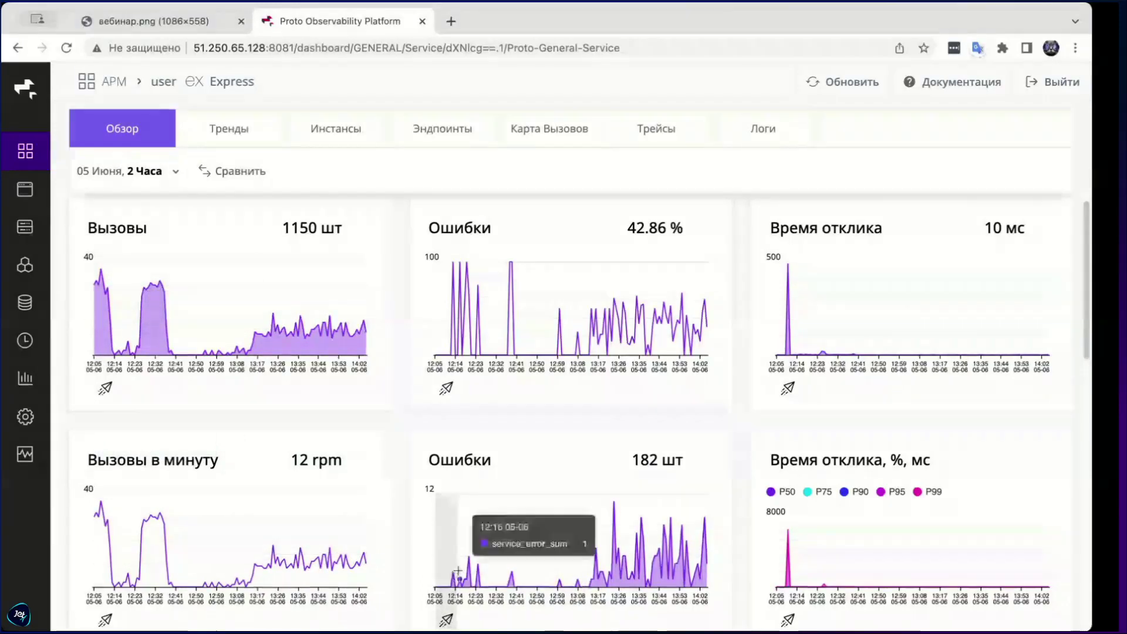
View the user service's trends and narrow the errors chart to the 39 minutes from 12:05 on 5 June.
{"action": "left_click", "coordinate": [229, 130]}
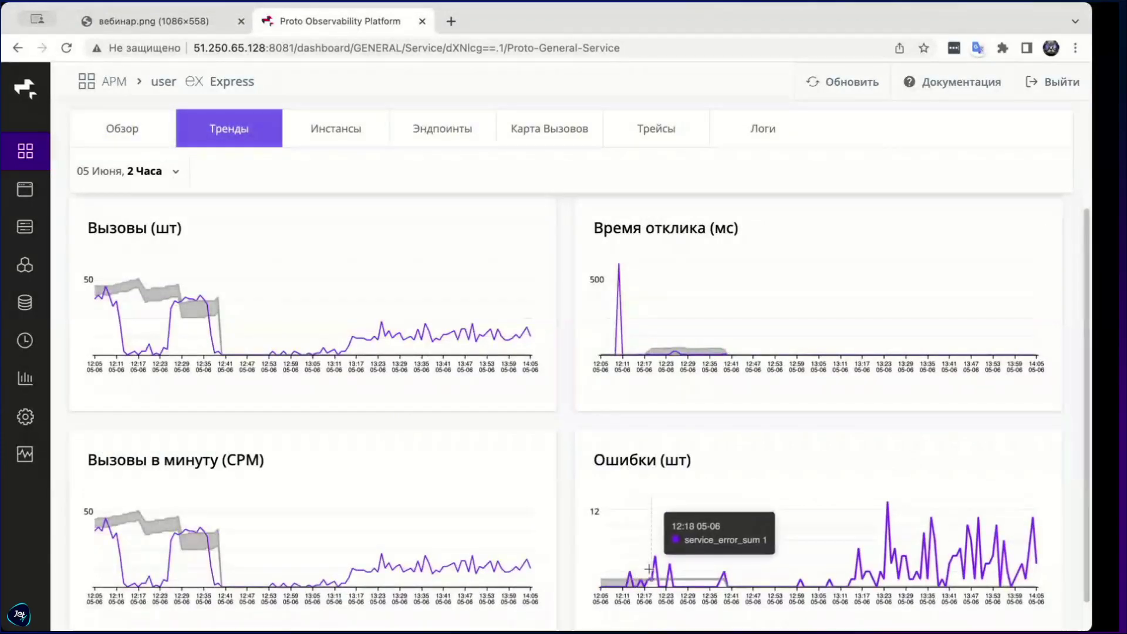
{"action": "left_click_drag", "start_coordinate": [702, 560], "coordinate": [840, 561]}
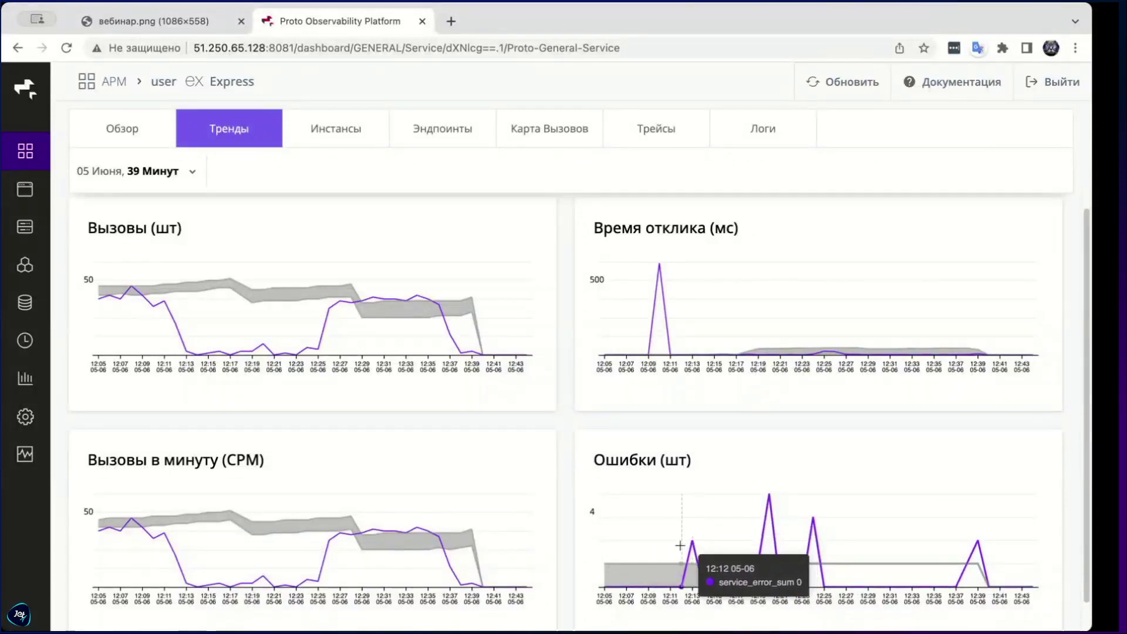
Open the user service's traces and sort the trace list by start time (Начало).
{"action": "left_click", "coordinate": [650, 130]}
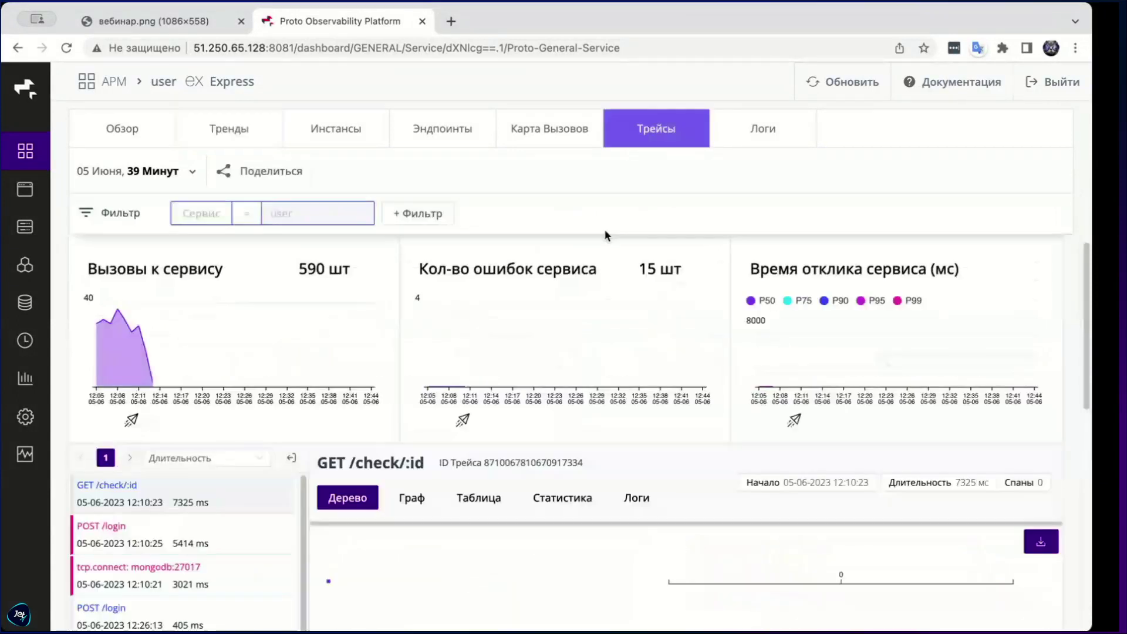
{"action": "left_click", "coordinate": [246, 459]}
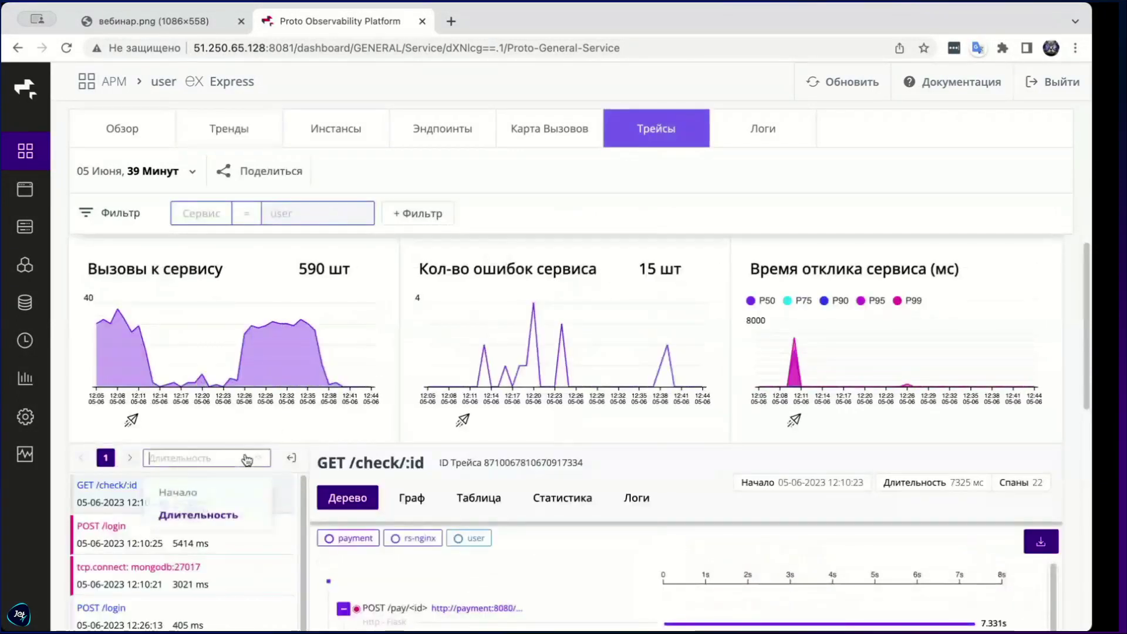
{"action": "left_click", "coordinate": [226, 493]}
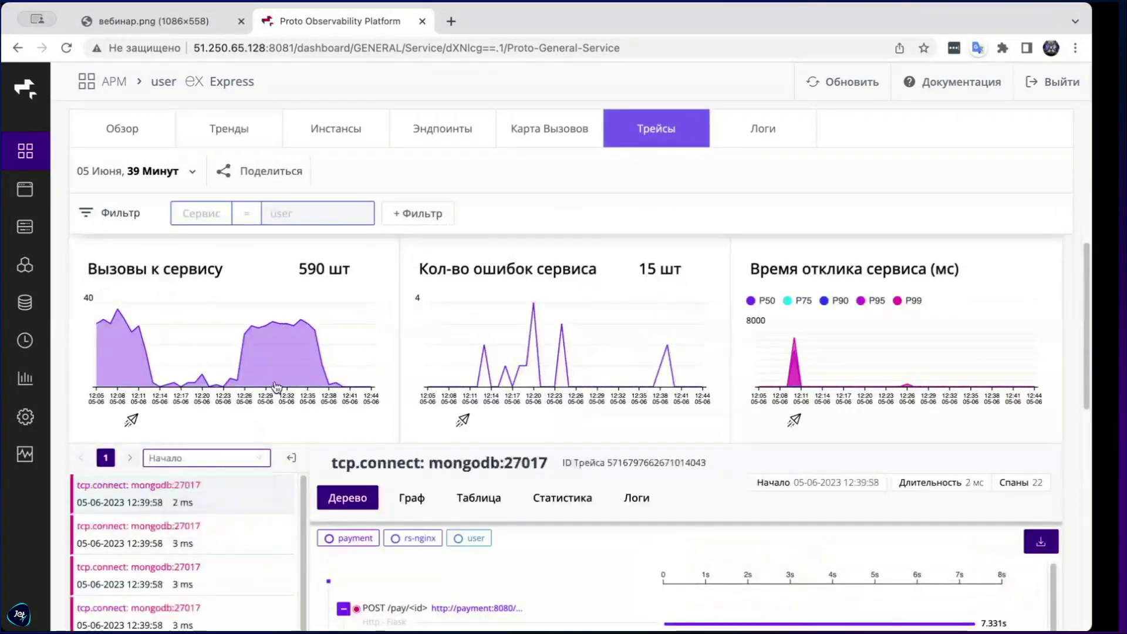
Filter the user service's traces to those containing an error (Содержит ошибку = Да).
{"action": "left_click", "coordinate": [430, 218]}
{"action": "left_click", "coordinate": [427, 218]}
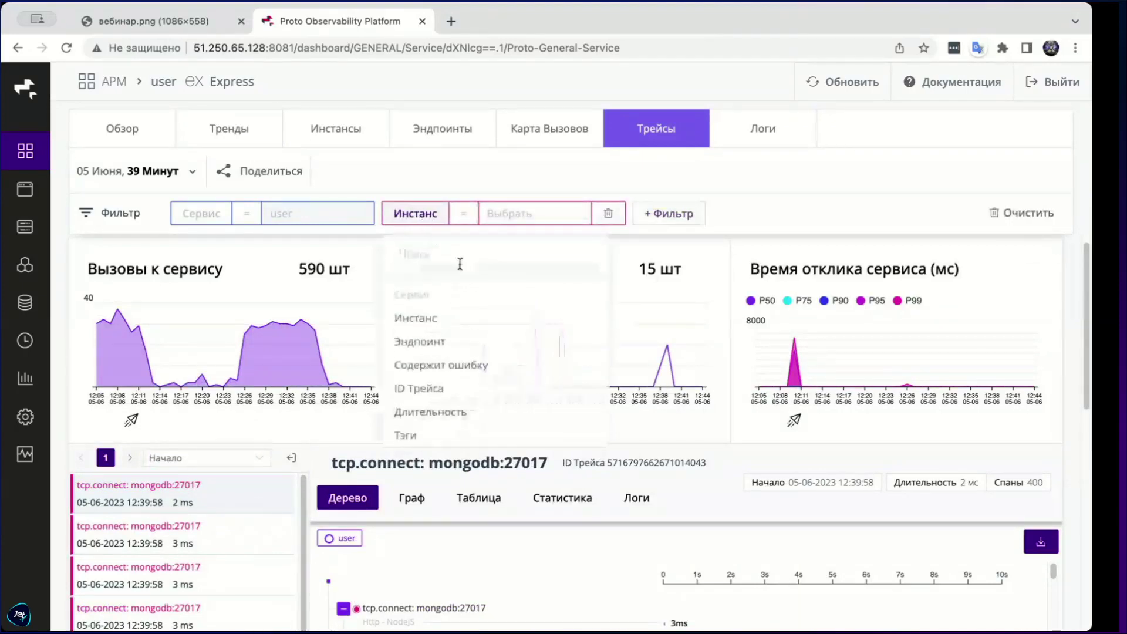
{"action": "left_click", "coordinate": [470, 368]}
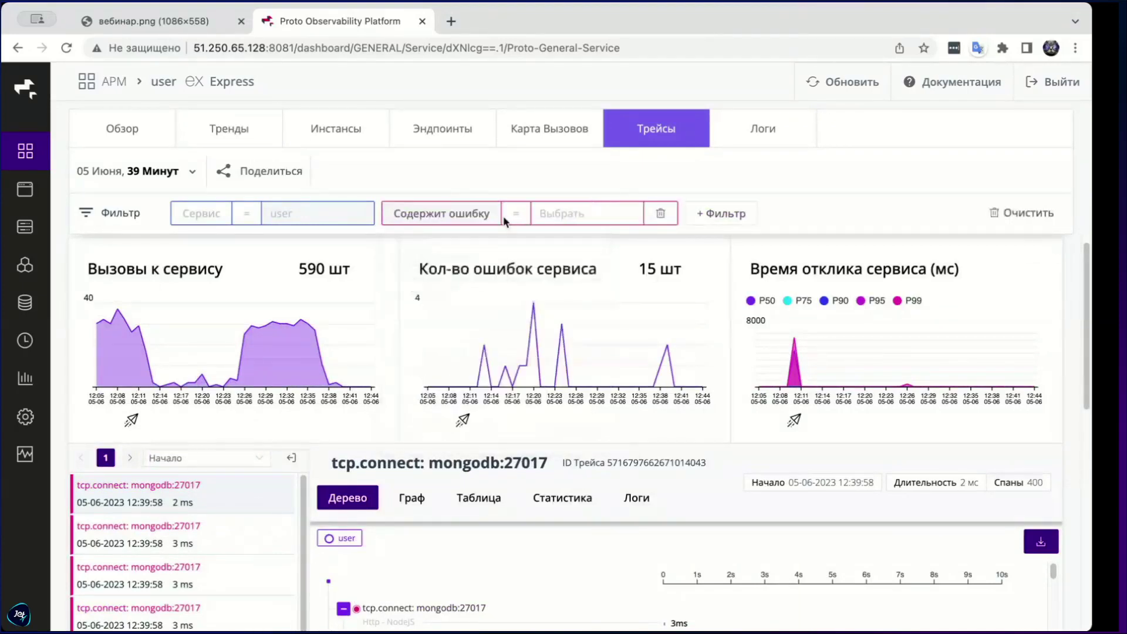
{"action": "left_click", "coordinate": [578, 216]}
{"action": "left_click", "coordinate": [564, 303]}
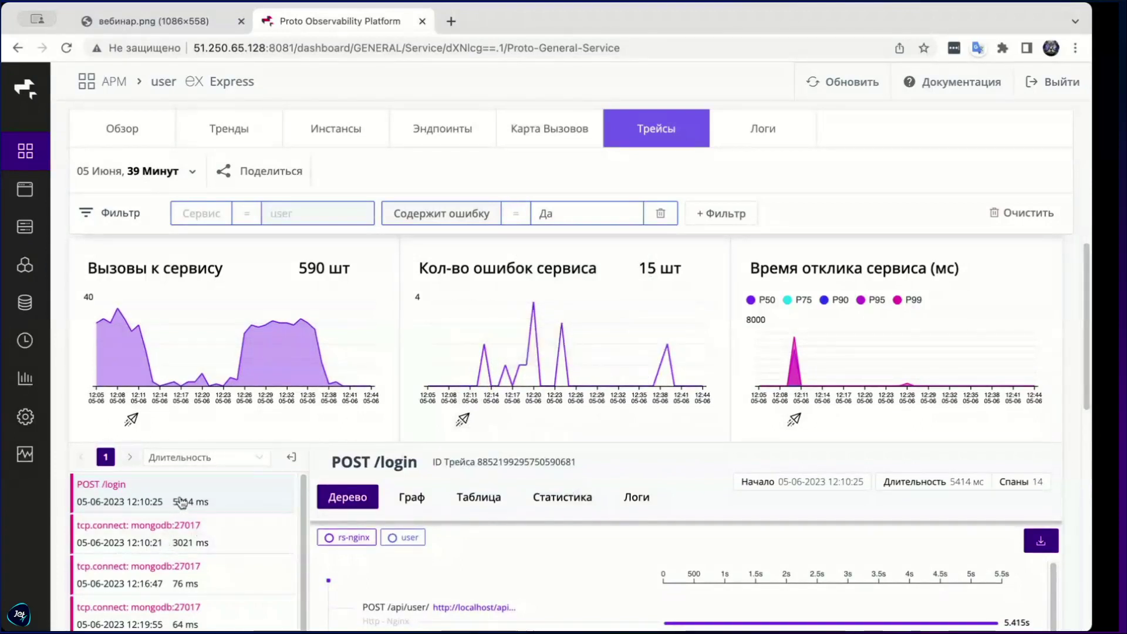
Inspect the release marker on the service error chart and select the POST /login trace from 12:10:25.
{"action": "mouse_move", "coordinate": [464, 420]}
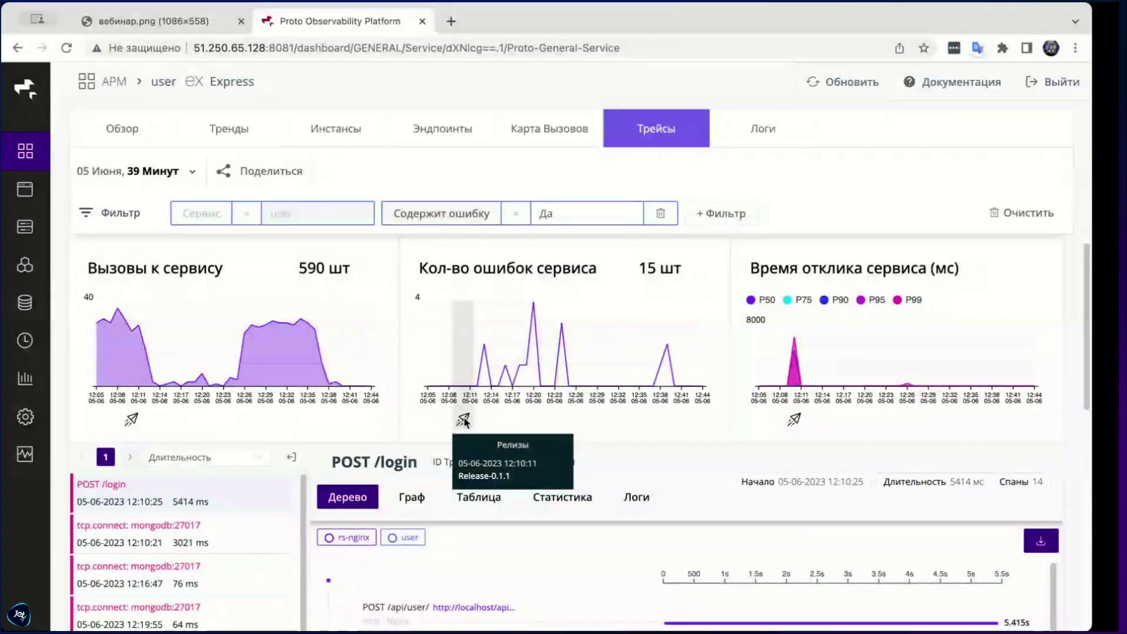
{"action": "left_click", "coordinate": [200, 493]}
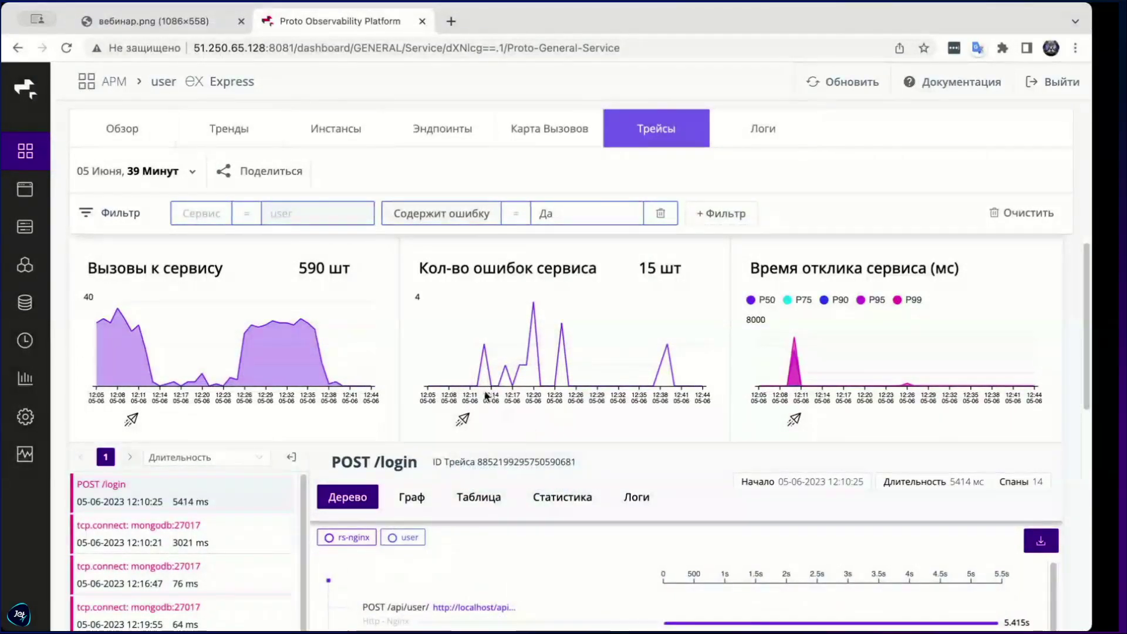
Collapse the trace list so the POST /login trace's span tree uses the full width.
{"action": "mouse_move", "coordinate": [479, 368]}
{"action": "scroll", "coordinate": [479, 368], "scroll_direction": "down", "scroll_amount": 1}
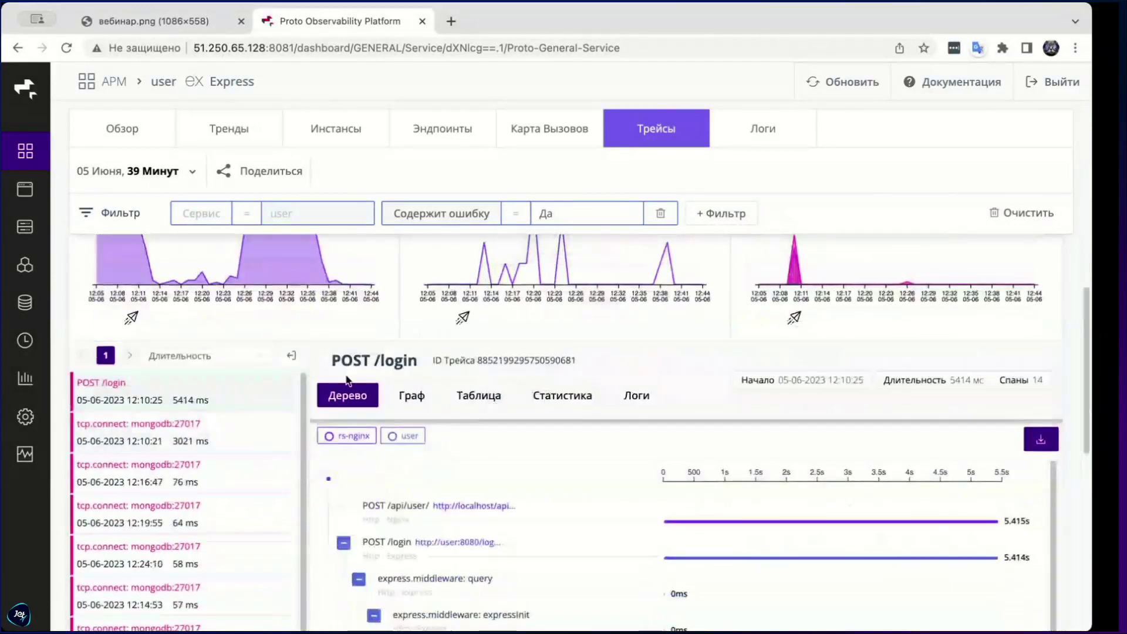
{"action": "left_click", "coordinate": [291, 355]}
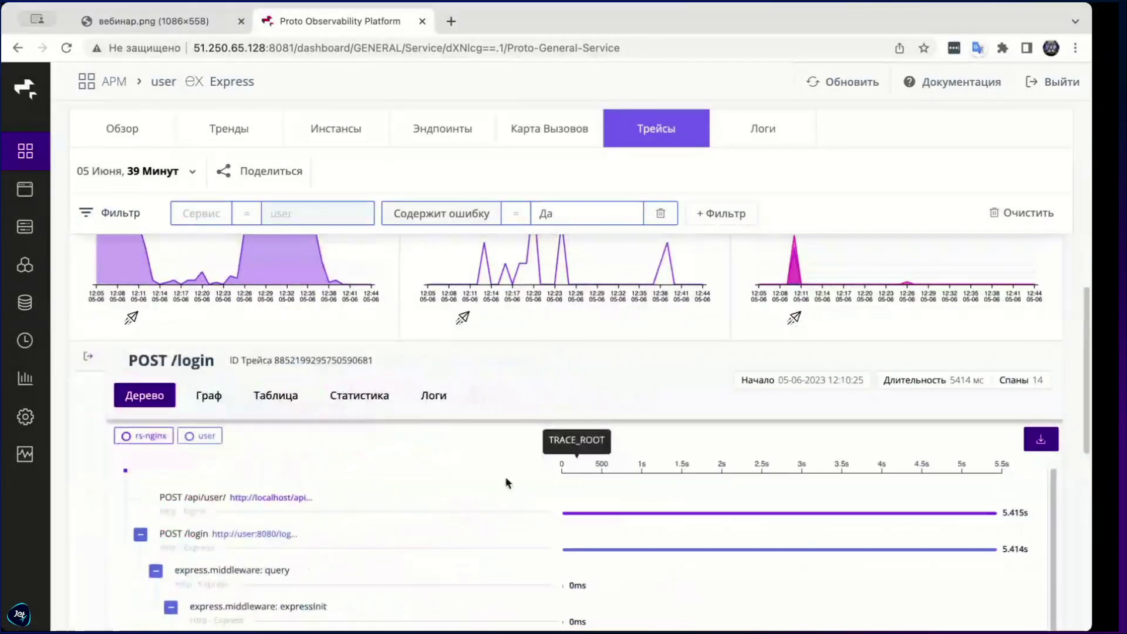
{"action": "scroll", "coordinate": [686, 381], "scroll_direction": "down", "scroll_amount": 3}
{"action": "scroll", "coordinate": [690, 380], "scroll_direction": "up", "scroll_amount": 1}
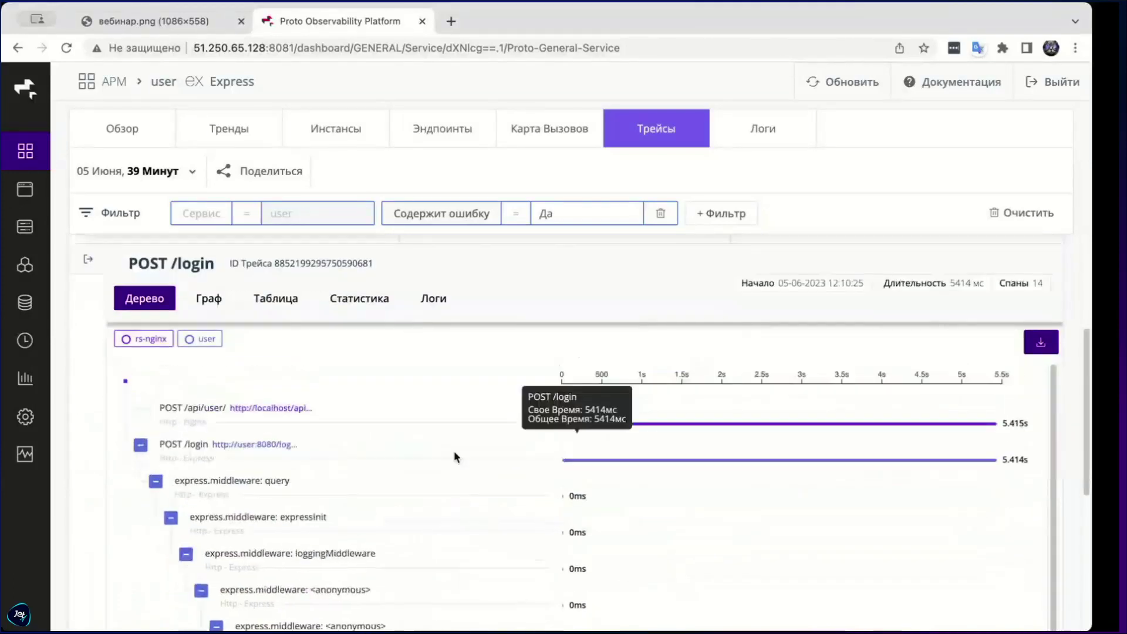
Open the details of the POST /api/user/ span and examine its Peer and http.url attributes.
{"action": "left_click", "coordinate": [239, 422]}
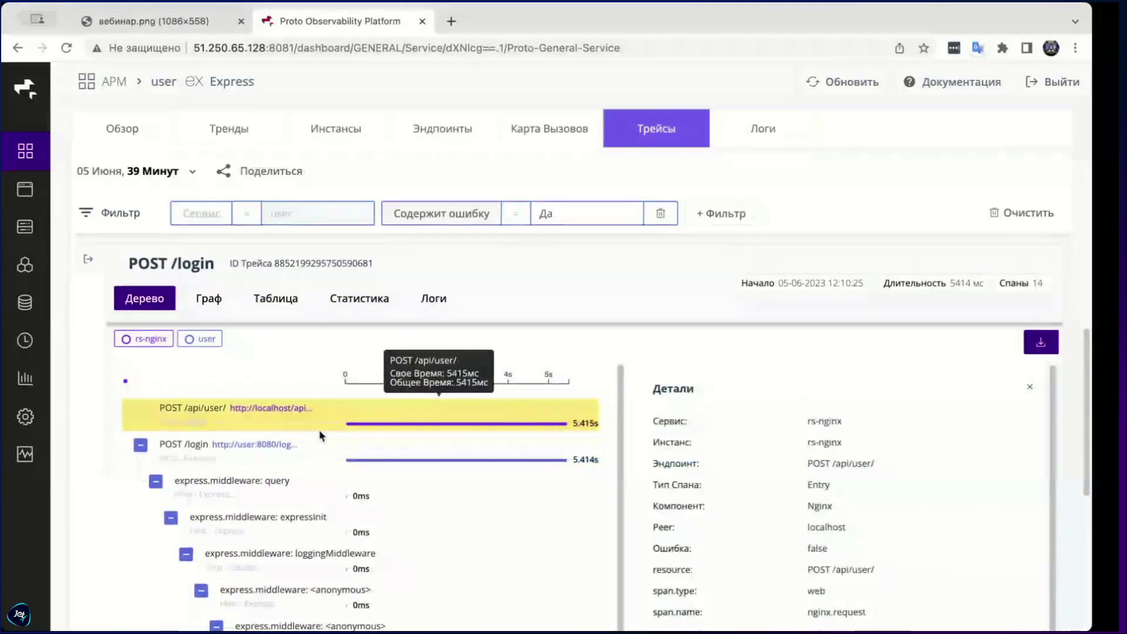
{"action": "scroll", "coordinate": [816, 502], "scroll_direction": "down", "scroll_amount": 1}
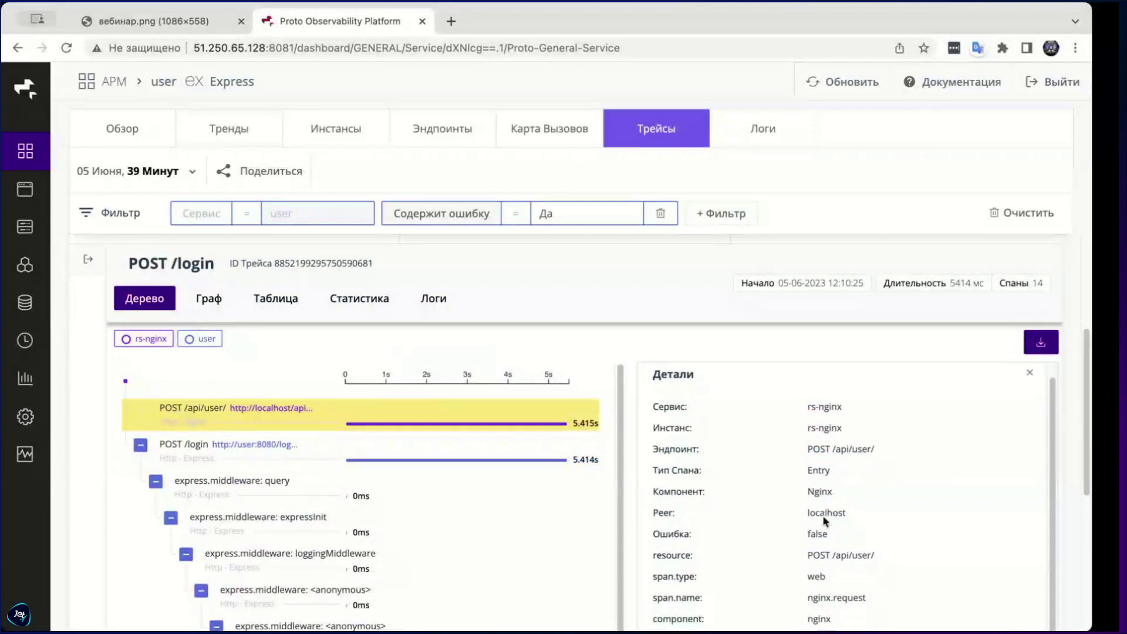
{"action": "scroll", "coordinate": [851, 529], "scroll_direction": "down", "scroll_amount": 1}
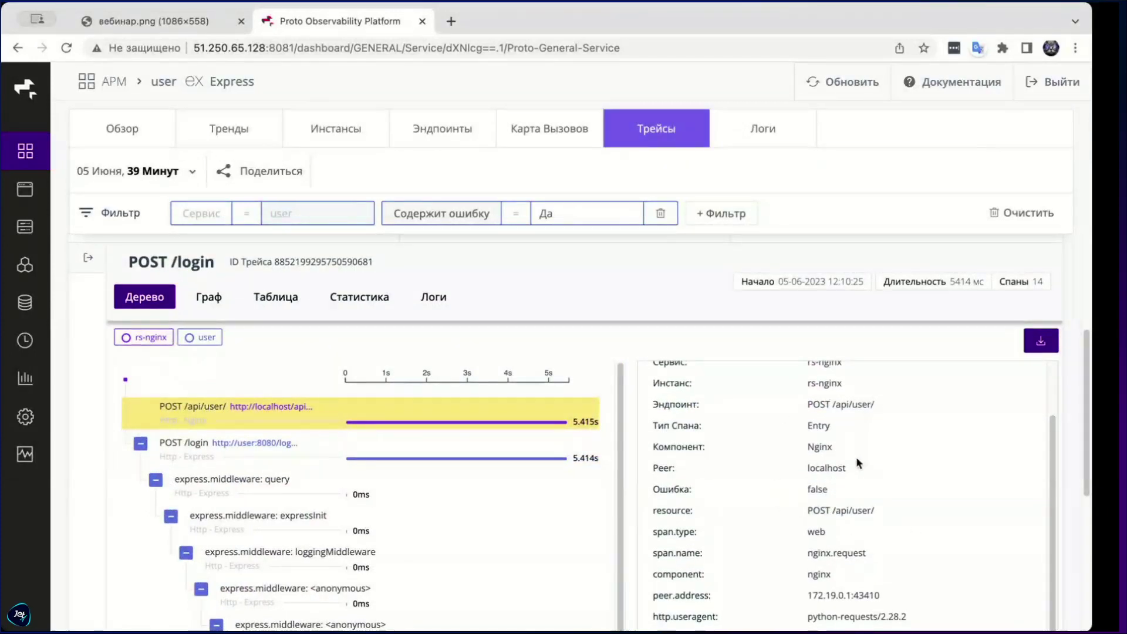
{"action": "double_click", "coordinate": [824, 468]}
{"action": "scroll", "coordinate": [824, 468], "scroll_direction": "down", "scroll_amount": 2}
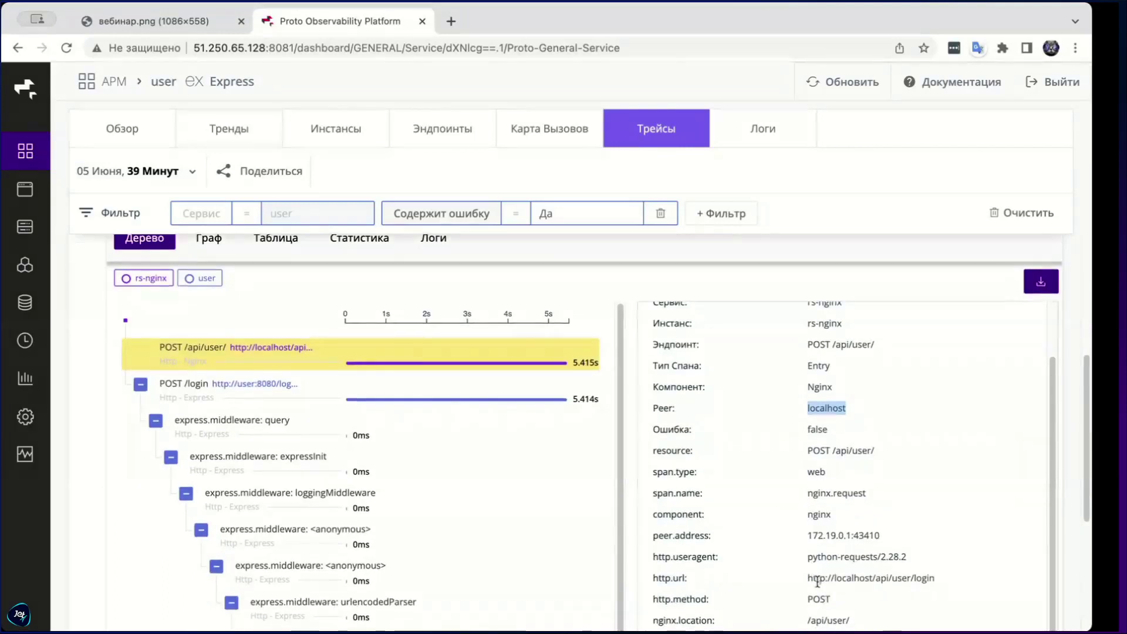
{"action": "double_click", "coordinate": [858, 579]}
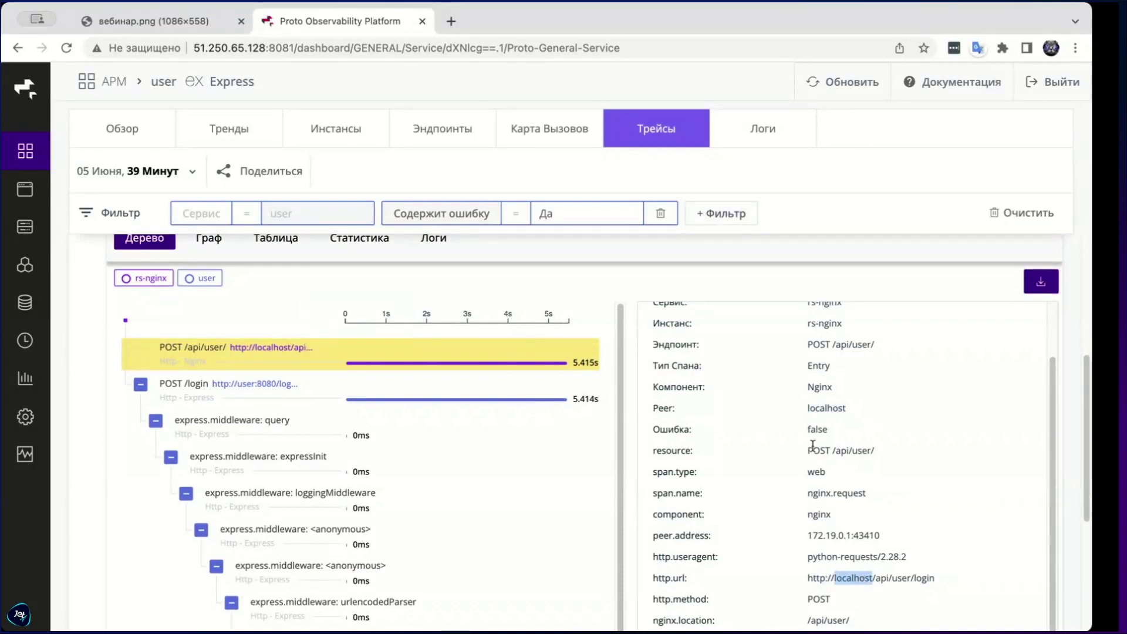
Examine the peer.address and upstream.address attributes of the POST /api/user/ span.
{"action": "scroll", "coordinate": [859, 574], "scroll_direction": "down", "scroll_amount": 1}
{"action": "scroll", "coordinate": [857, 568], "scroll_direction": "down", "scroll_amount": 2}
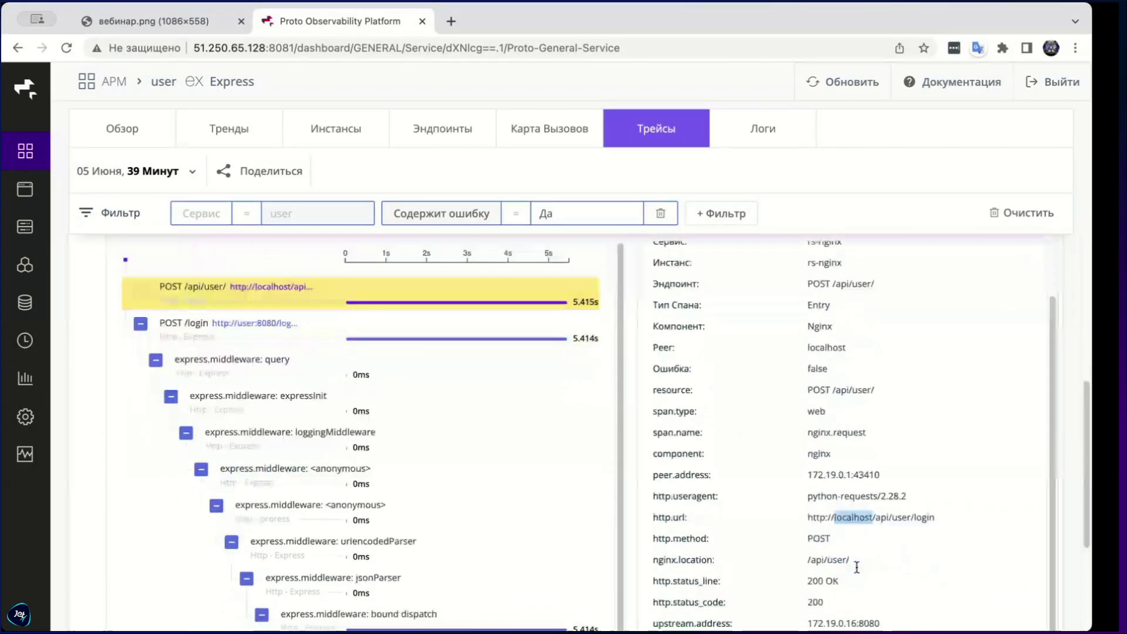
{"action": "left_click_drag", "start_coordinate": [880, 476], "coordinate": [826, 472]}
{"action": "scroll", "coordinate": [837, 492], "scroll_direction": "down", "scroll_amount": 1}
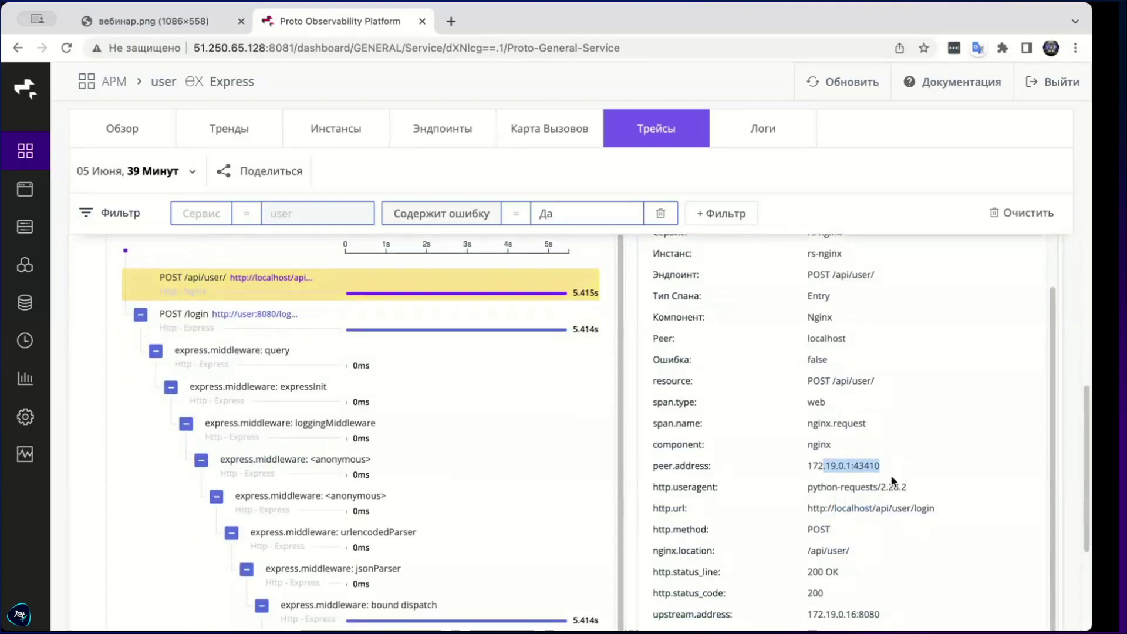
{"action": "scroll", "coordinate": [881, 494], "scroll_direction": "down", "scroll_amount": 3}
{"action": "left_click_drag", "start_coordinate": [808, 528], "coordinate": [820, 528]}
{"action": "scroll", "coordinate": [829, 498], "scroll_direction": "down", "scroll_amount": 1}
{"action": "scroll", "coordinate": [829, 498], "scroll_direction": "down", "scroll_amount": 1}
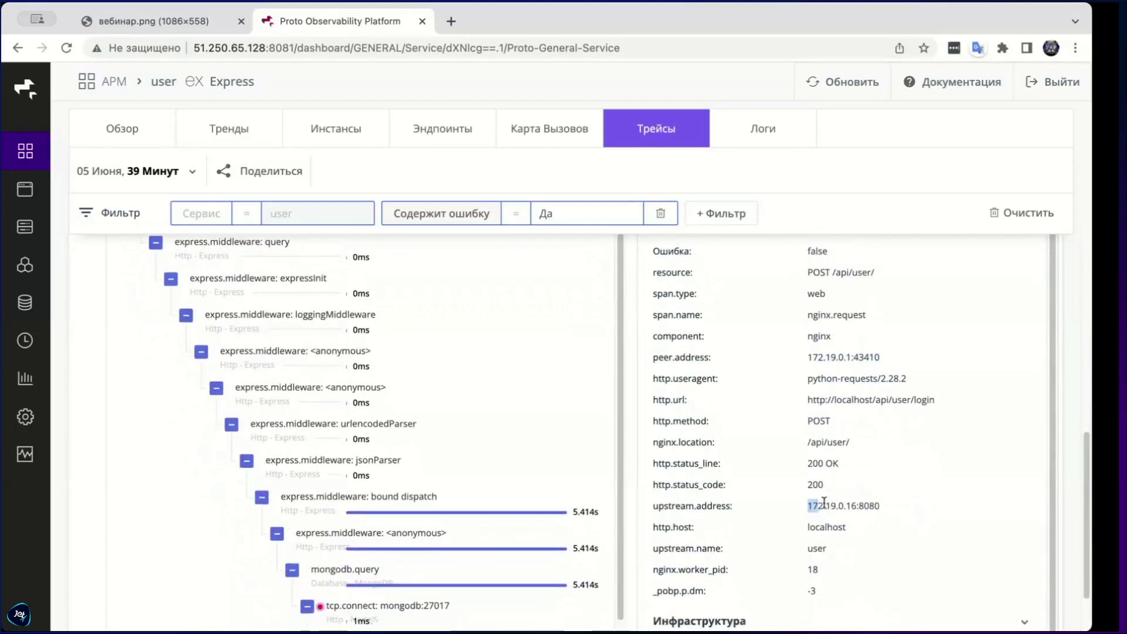
{"action": "scroll", "coordinate": [830, 505], "scroll_direction": "down", "scroll_amount": 2}
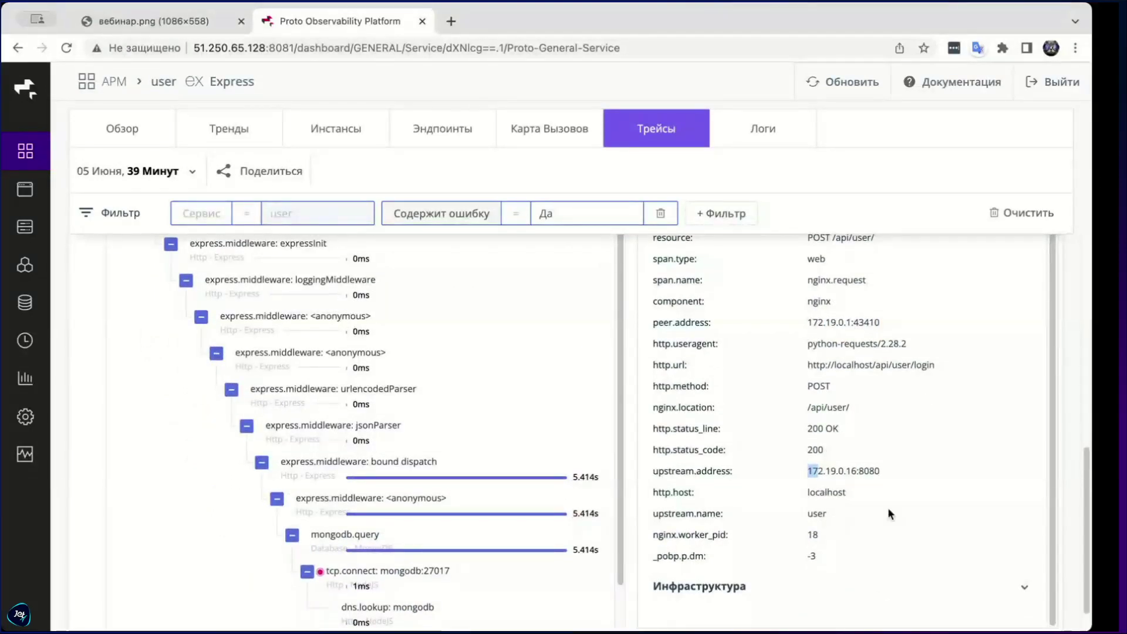
Check the nginx.worker_pid and upstream.name of the POST /api/user/ span and expand its infrastructure section (Инфраструктура).
{"action": "left_click", "coordinate": [810, 405]}
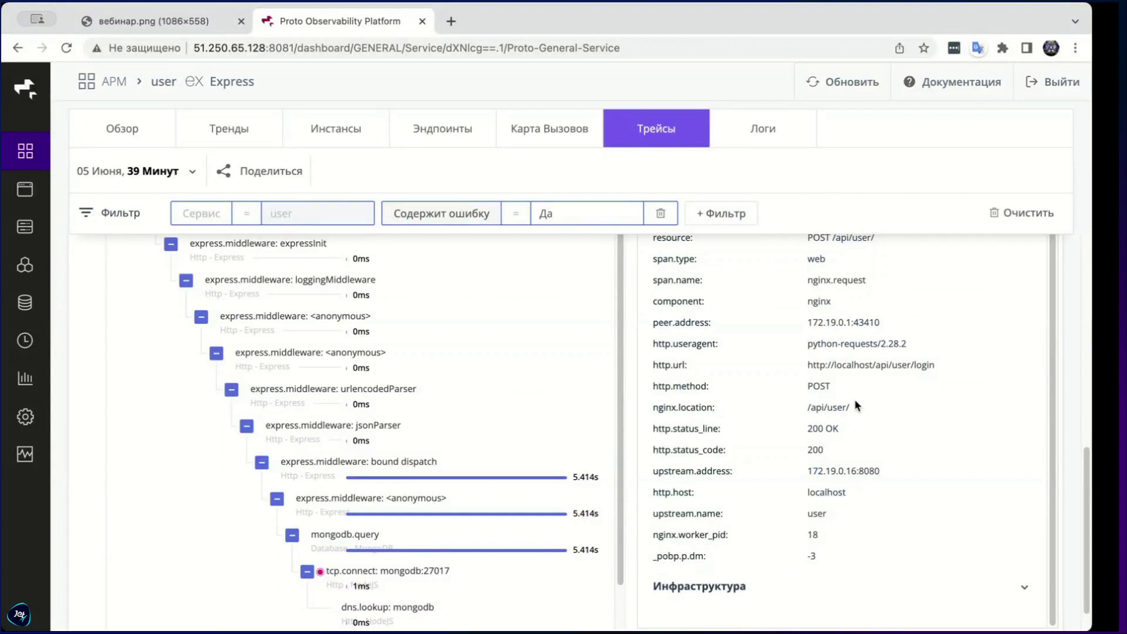
{"action": "double_click", "coordinate": [813, 535]}
{"action": "double_click", "coordinate": [816, 513]}
{"action": "scroll", "coordinate": [847, 543], "scroll_direction": "down", "scroll_amount": 1}
{"action": "left_click", "coordinate": [869, 558]}
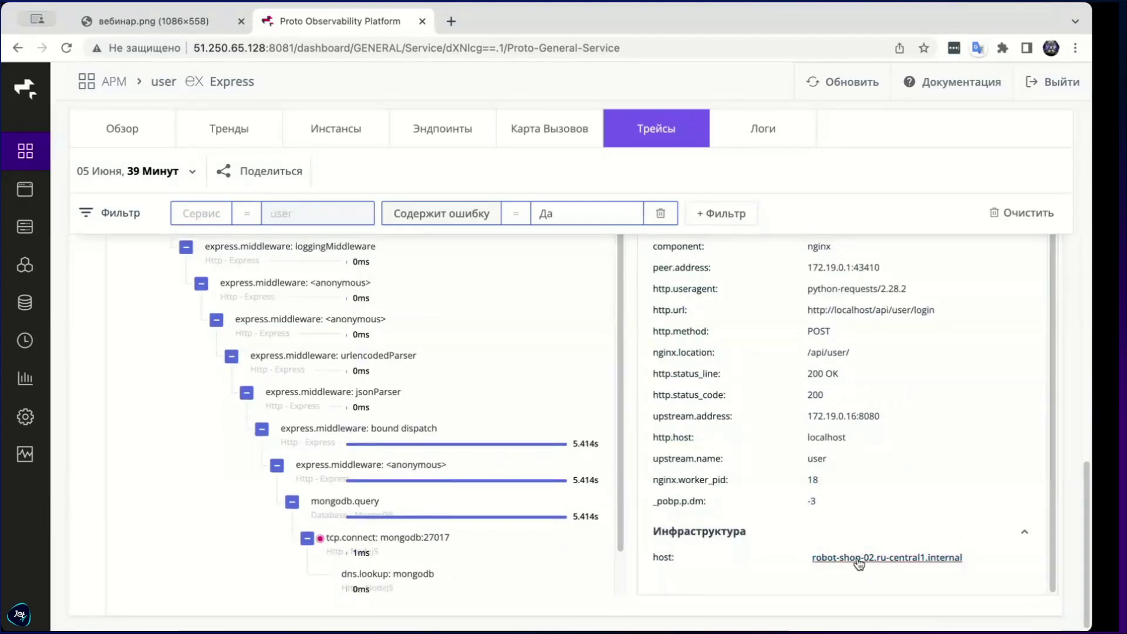
Open the details of the POST /login span and examine its span.name, http.useragent and infrastructure host.
{"action": "scroll", "coordinate": [177, 385], "scroll_direction": "up", "scroll_amount": 5}
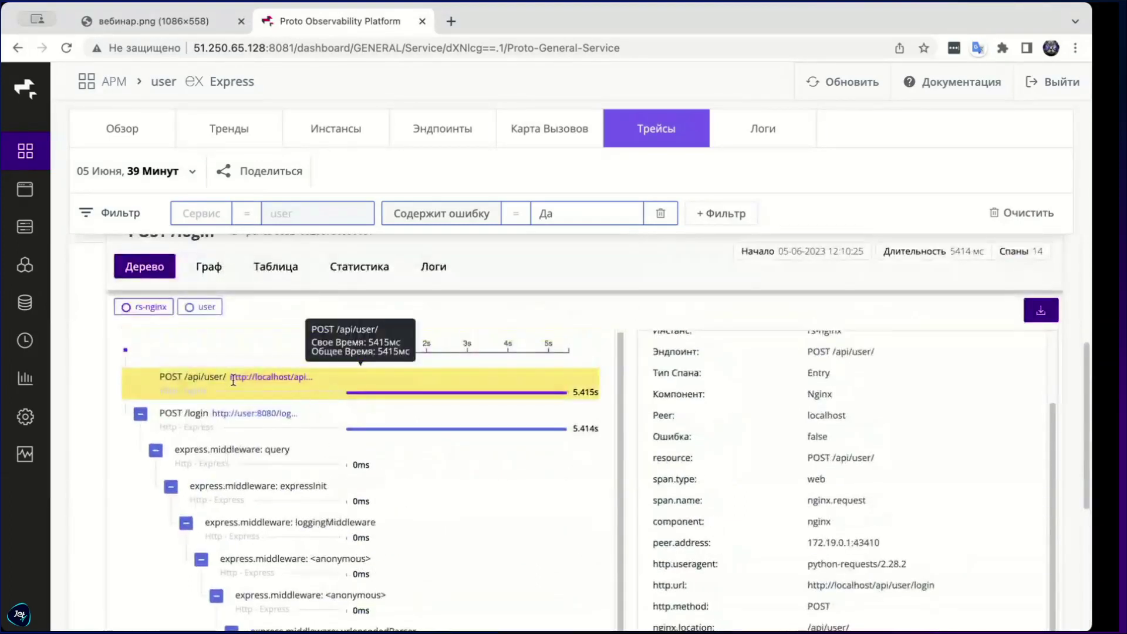
{"action": "left_click", "coordinate": [206, 421]}
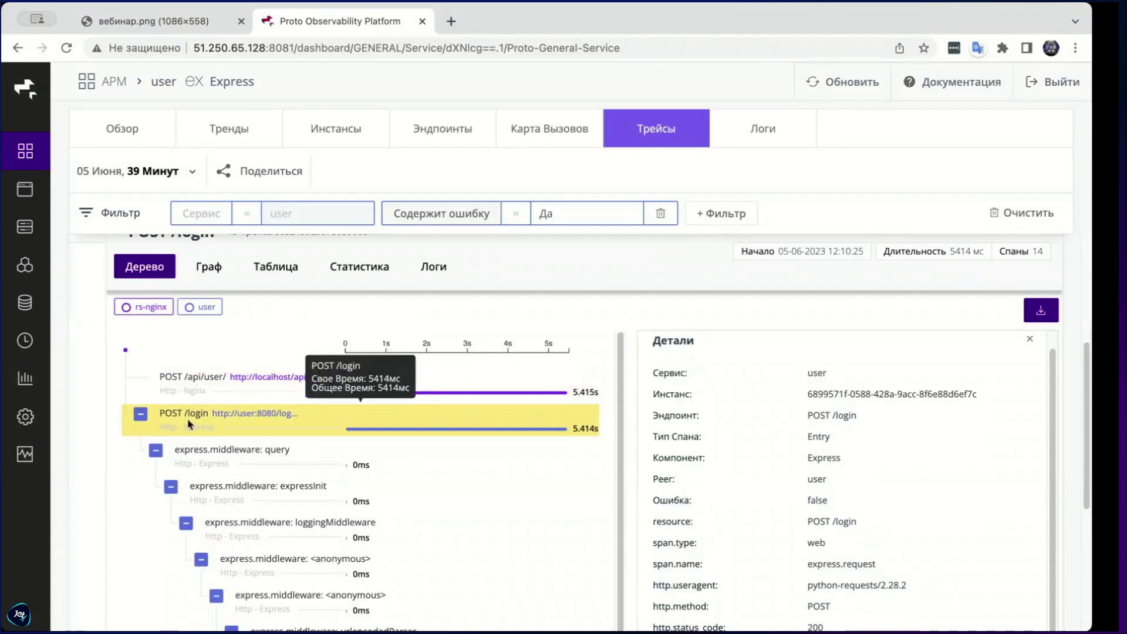
{"action": "scroll", "coordinate": [822, 400], "scroll_direction": "down", "scroll_amount": 2}
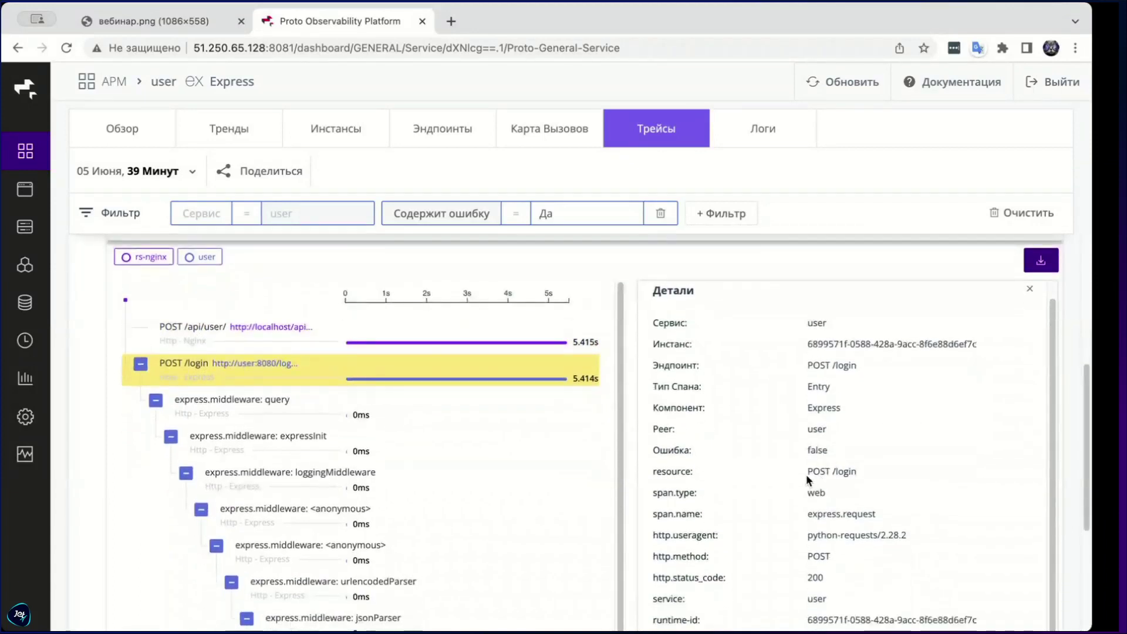
{"action": "left_click_drag", "start_coordinate": [805, 498], "coordinate": [834, 514]}
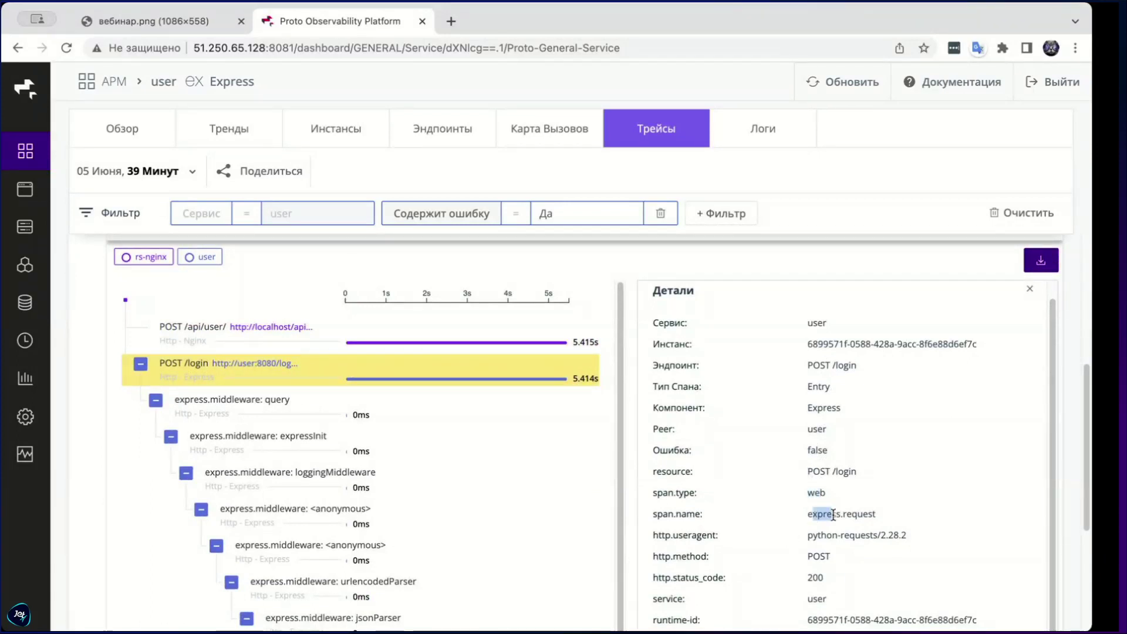
{"action": "scroll", "coordinate": [833, 515], "scroll_direction": "down", "scroll_amount": 1}
{"action": "left_click_drag", "start_coordinate": [809, 527], "coordinate": [850, 526]}
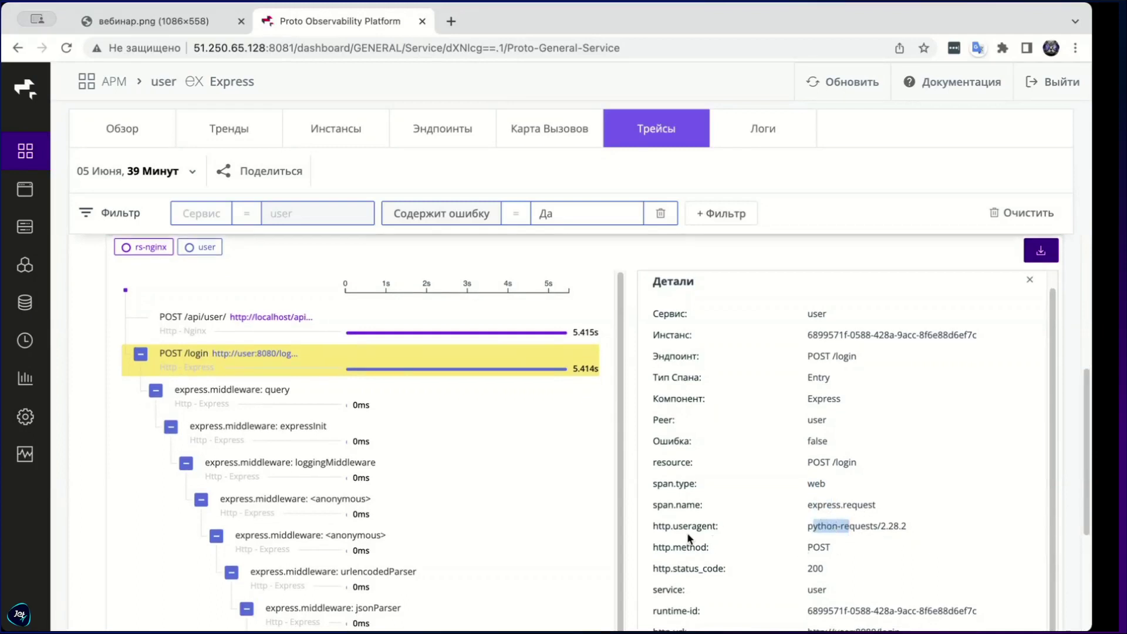
{"action": "double_click", "coordinate": [859, 527]}
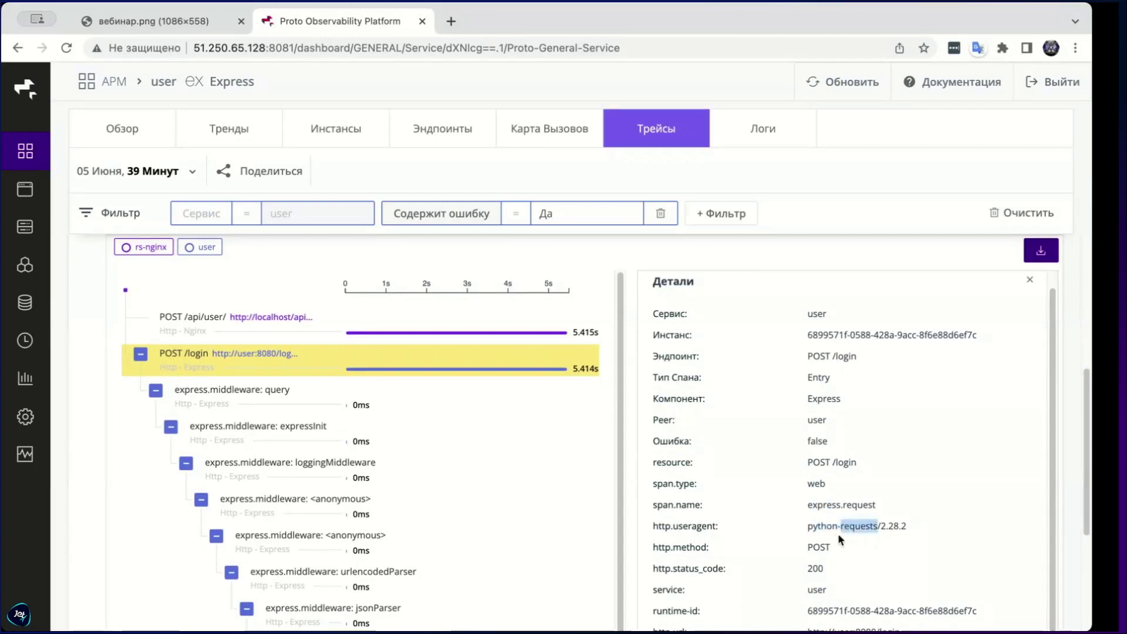
{"action": "double_click", "coordinate": [821, 526]}
{"action": "left_click", "coordinate": [815, 543]}
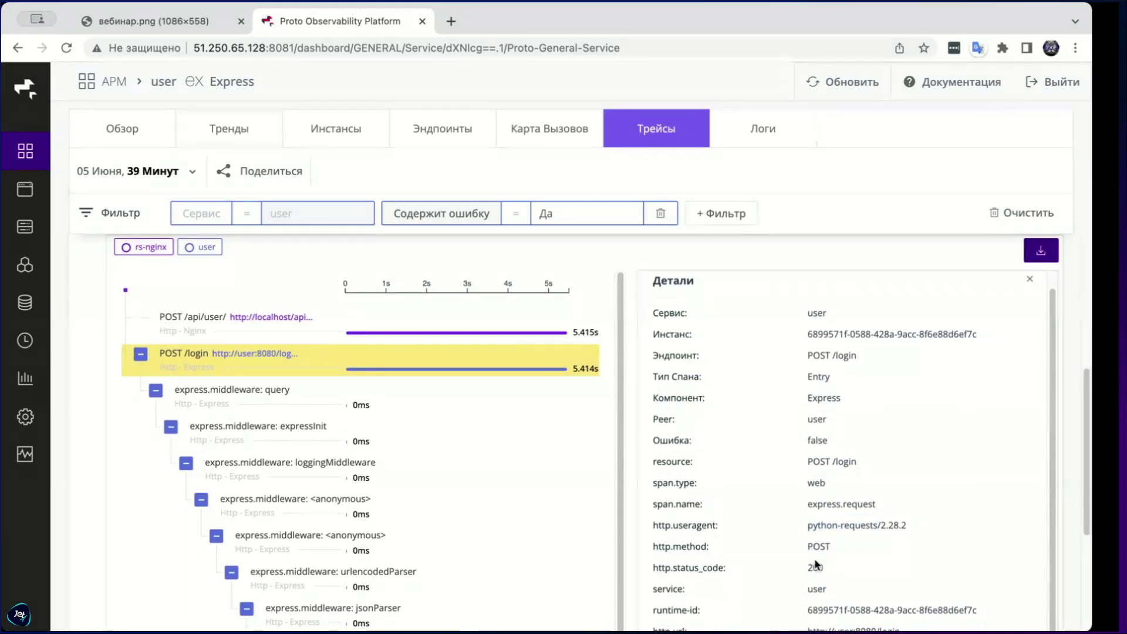
{"action": "scroll", "coordinate": [634, 393], "scroll_direction": "down", "scroll_amount": 1}
{"action": "scroll", "coordinate": [632, 386], "scroll_direction": "down", "scroll_amount": 5}
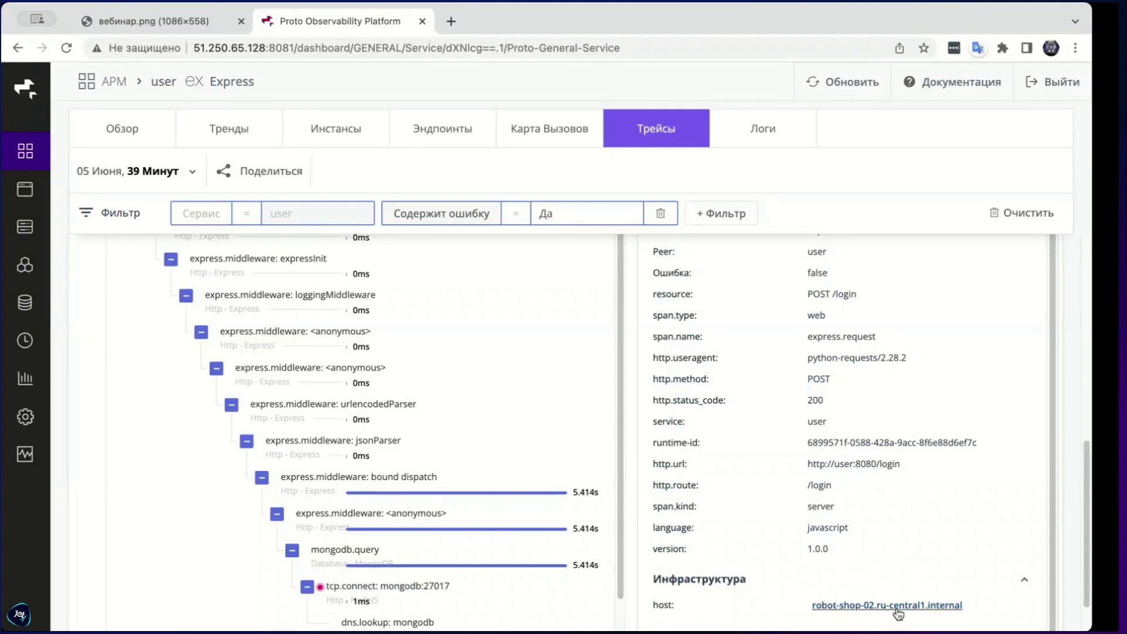
View the details of the express.middleware query span and of the bound dispatch span.
{"action": "scroll", "coordinate": [506, 430], "scroll_direction": "up", "scroll_amount": 2}
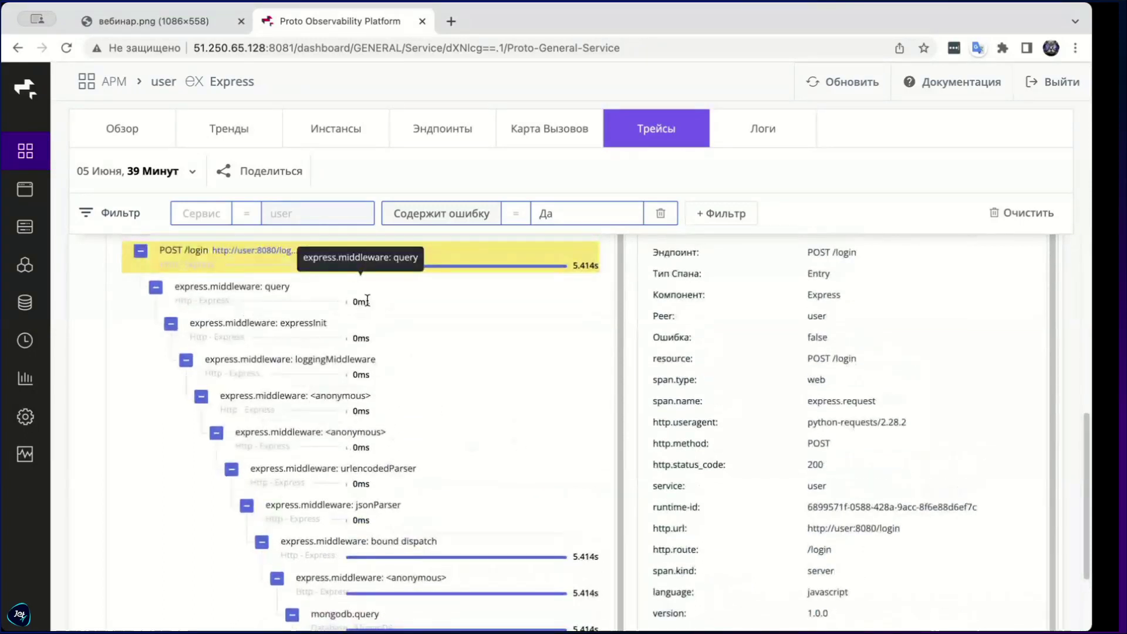
{"action": "left_click", "coordinate": [264, 297]}
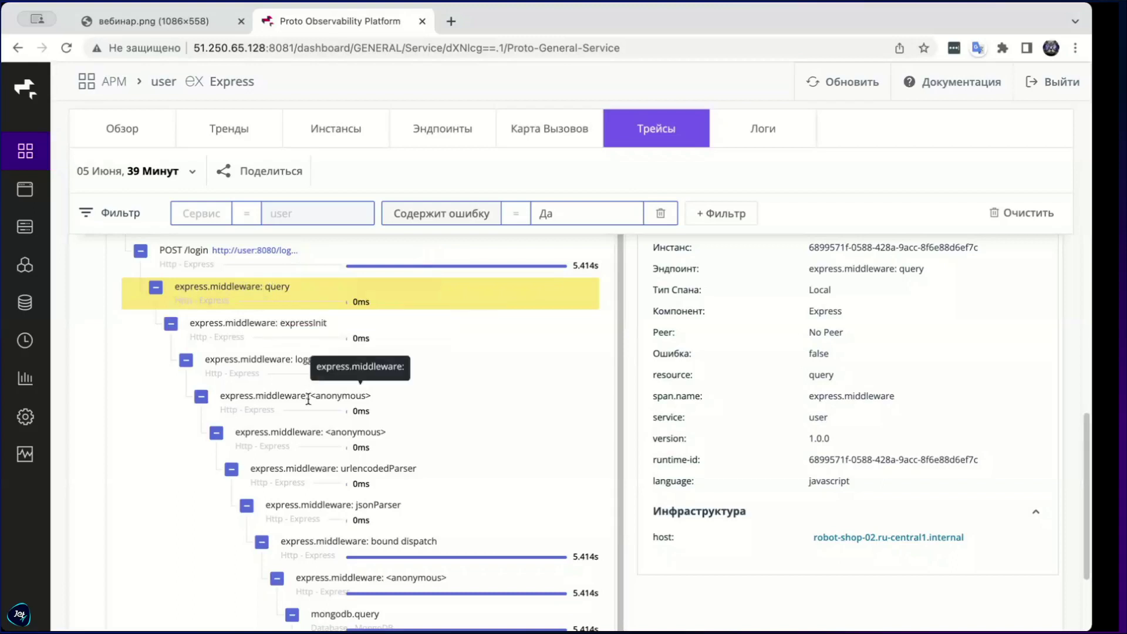
{"action": "left_click", "coordinate": [319, 551]}
Open the mongodb.query span, review its details and close the details view.
{"action": "scroll", "coordinate": [322, 547], "scroll_direction": "down", "scroll_amount": 1}
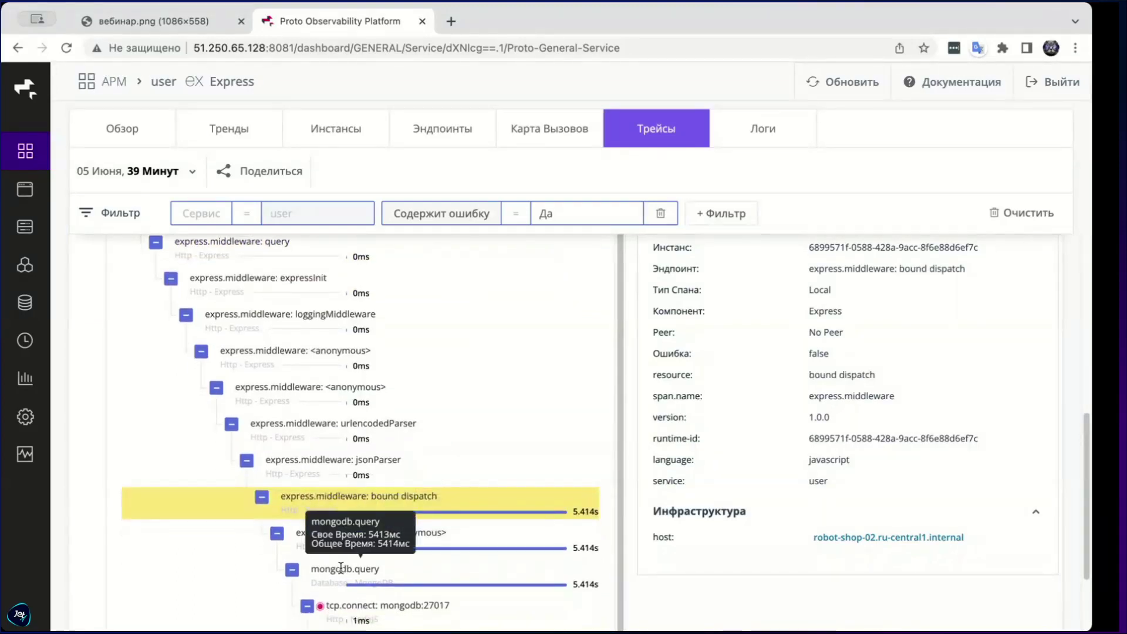
{"action": "left_click", "coordinate": [341, 569]}
{"action": "scroll", "coordinate": [743, 482], "scroll_direction": "up", "scroll_amount": 5}
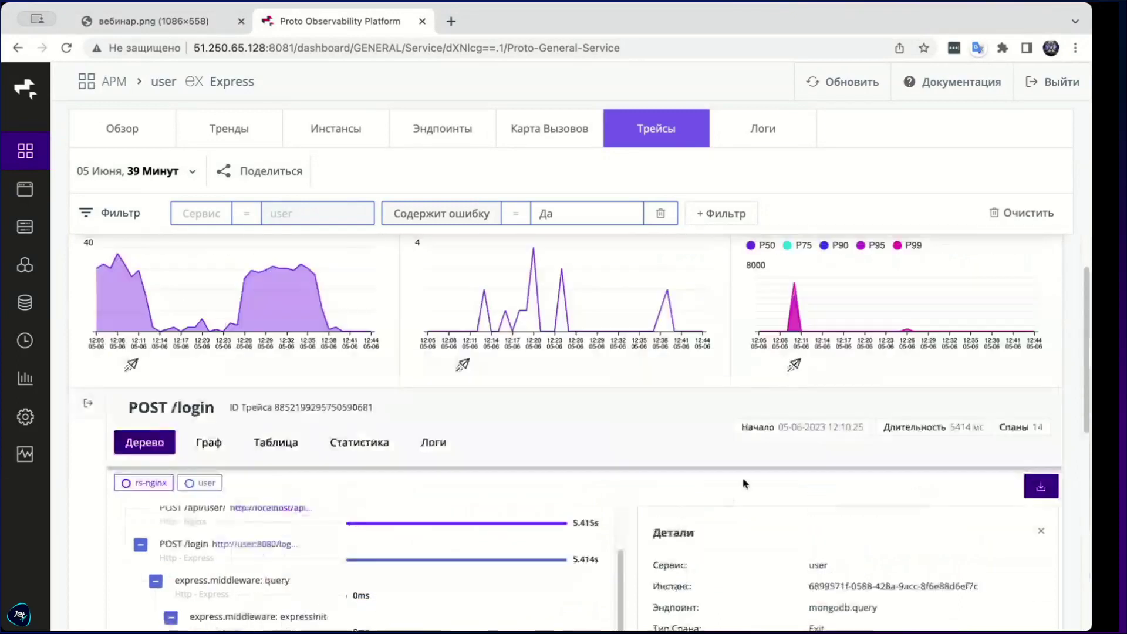
{"action": "scroll", "coordinate": [743, 480], "scroll_direction": "down", "scroll_amount": 10}
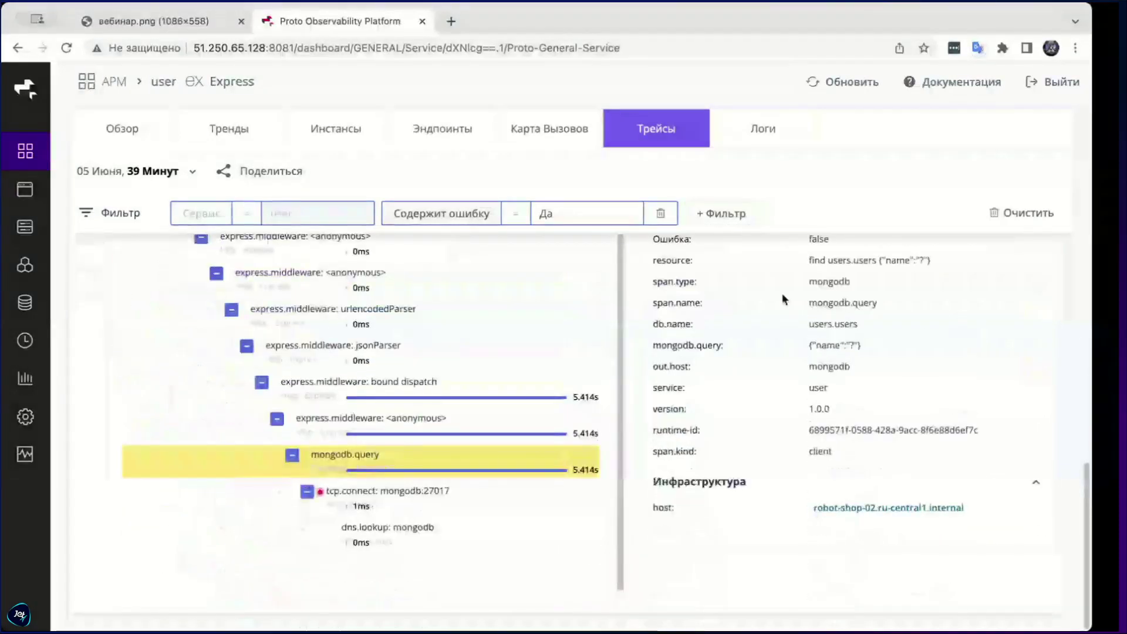
{"action": "scroll", "coordinate": [782, 296], "scroll_direction": "up", "scroll_amount": 5}
{"action": "left_click", "coordinate": [1041, 406]}
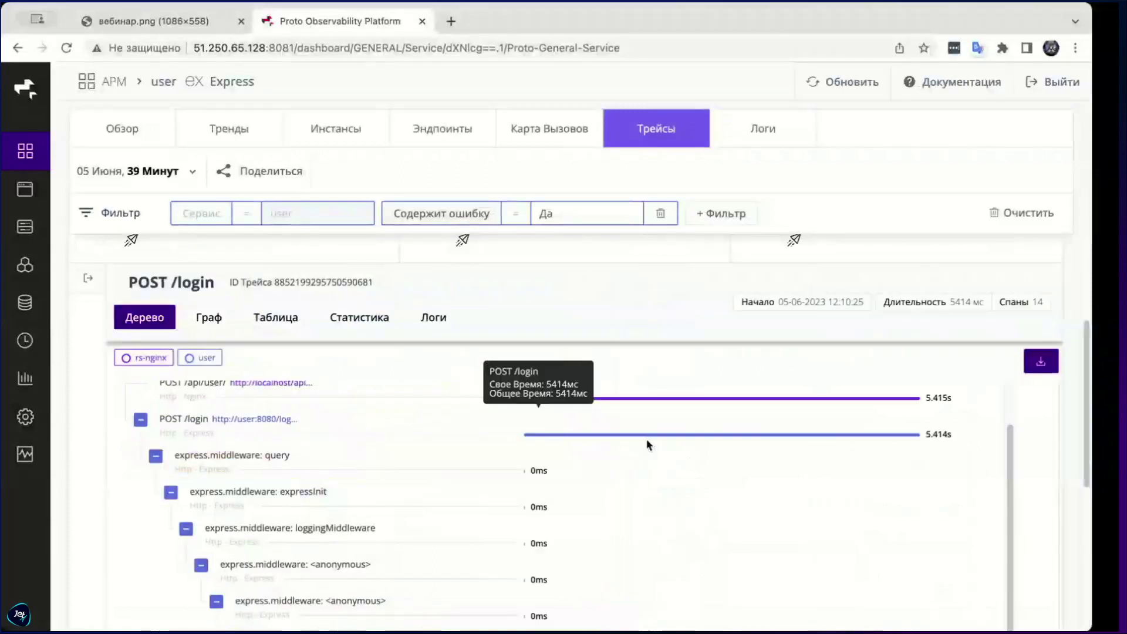
Open the details of the failed tcp.connect: mongodb:27017 span and examine its error.type.
{"action": "scroll", "coordinate": [427, 495], "scroll_direction": "down", "scroll_amount": 5}
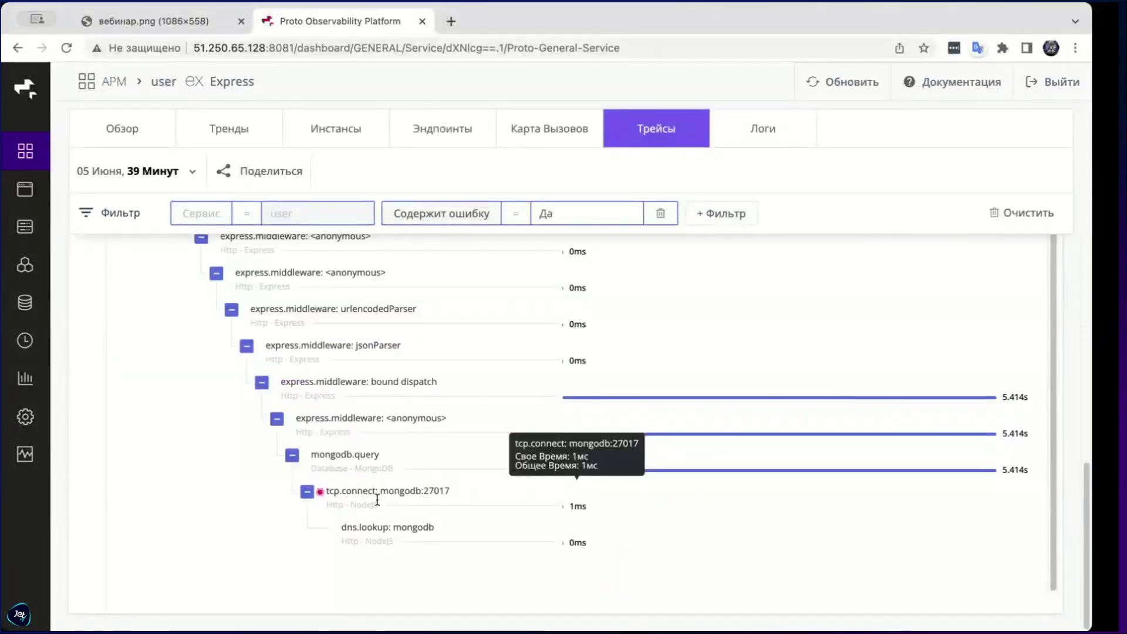
{"action": "left_click", "coordinate": [397, 502]}
{"action": "scroll", "coordinate": [463, 503], "scroll_direction": "up", "scroll_amount": 3}
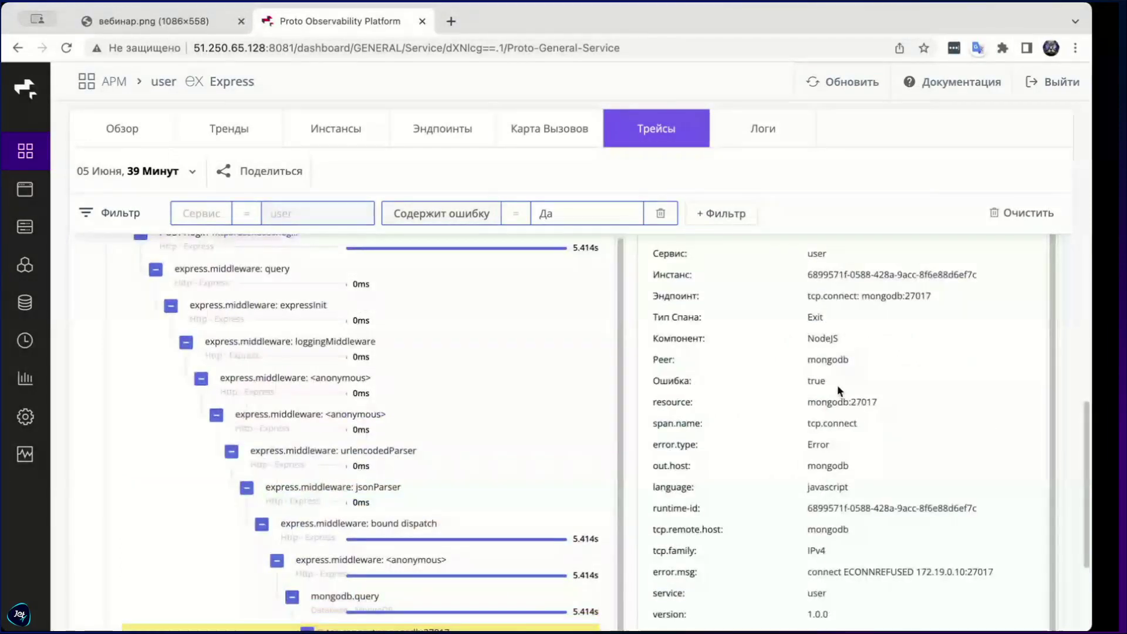
{"action": "left_click_drag", "start_coordinate": [837, 445], "coordinate": [810, 444]}
{"action": "scroll", "coordinate": [810, 441], "scroll_direction": "down", "scroll_amount": 1}
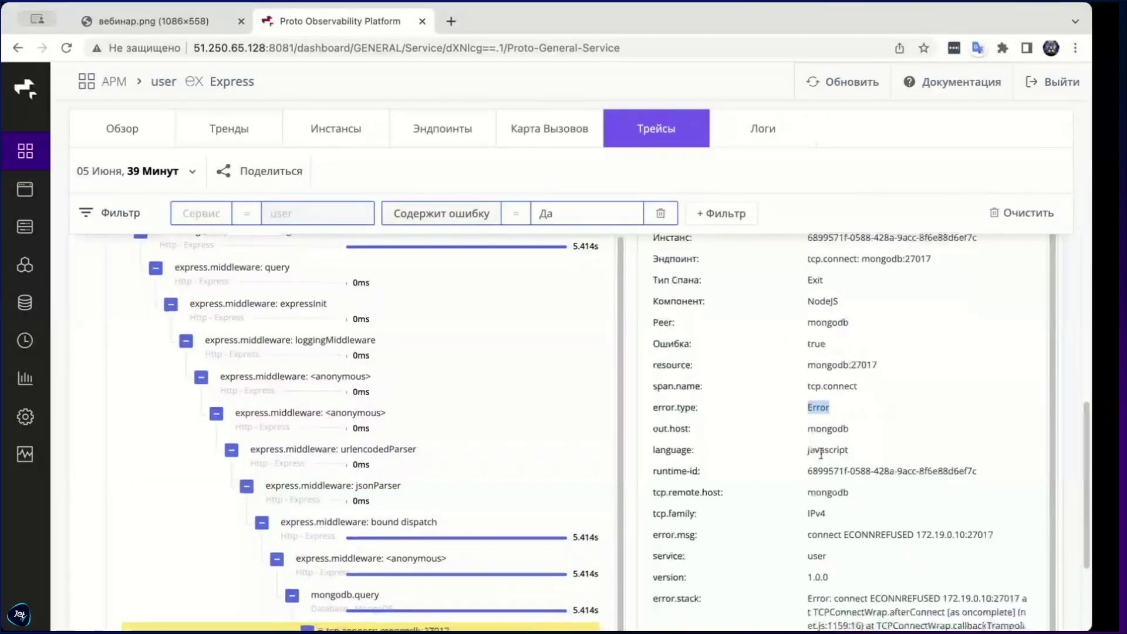
Examine the tcp.connect span's error.msg and the connection address in its error.stack.
{"action": "left_click_drag", "start_coordinate": [850, 534], "coordinate": [889, 538]}
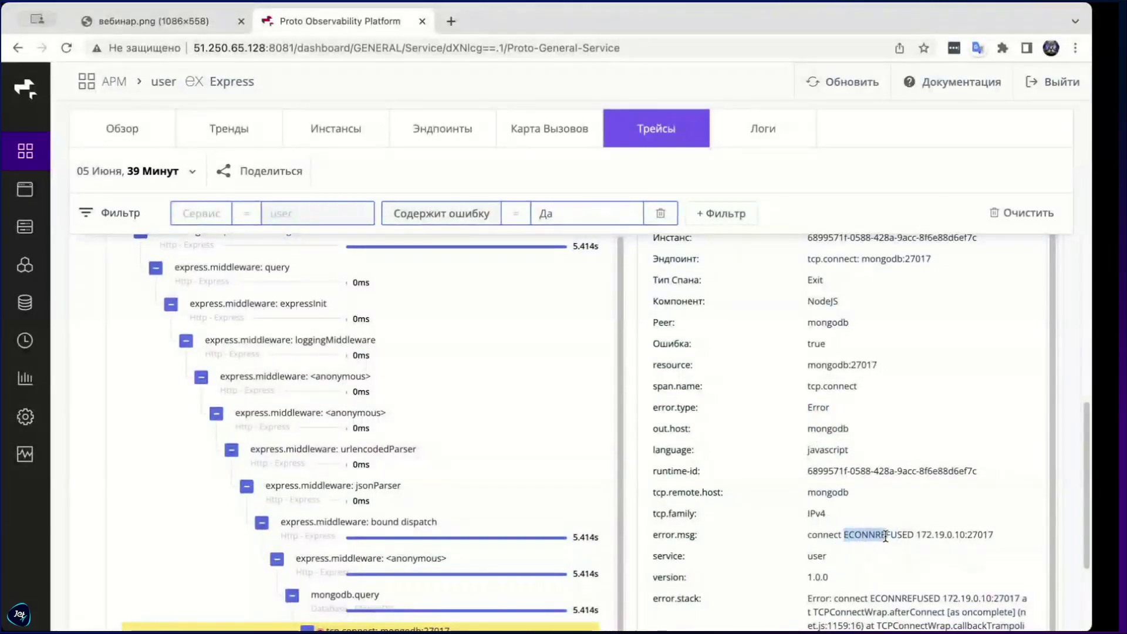
{"action": "scroll", "coordinate": [889, 528], "scroll_direction": "down", "scroll_amount": 1}
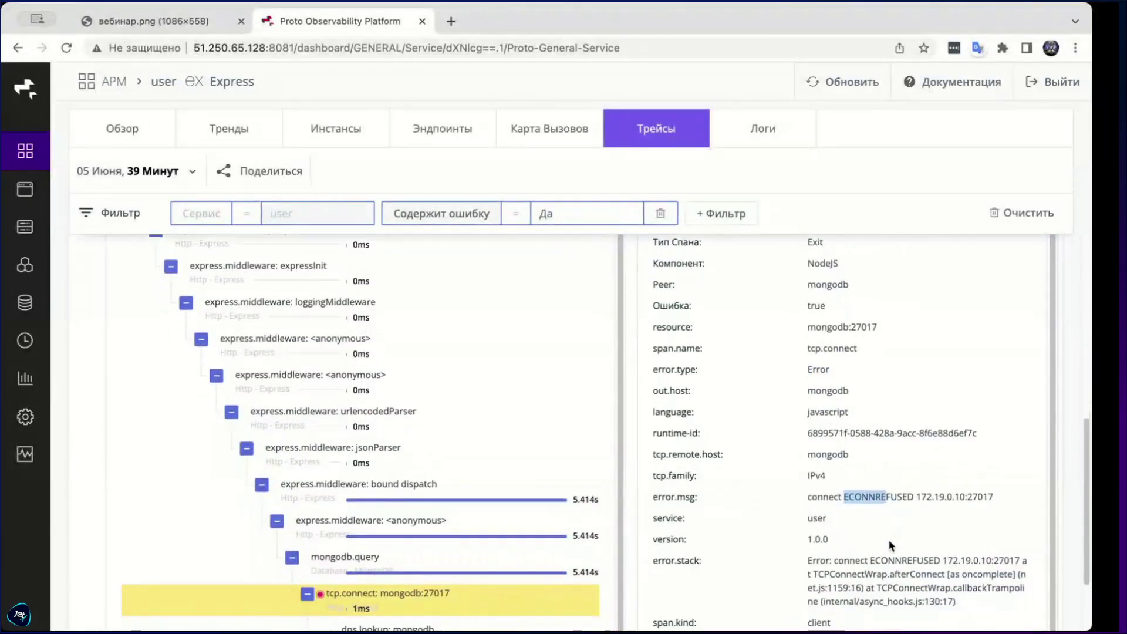
{"action": "left_click_drag", "start_coordinate": [915, 496], "coordinate": [874, 517]}
{"action": "scroll", "coordinate": [873, 514], "scroll_direction": "down", "scroll_amount": 3}
{"action": "left_click_drag", "start_coordinate": [825, 477], "coordinate": [991, 516]}
{"action": "left_click", "coordinate": [944, 482]}
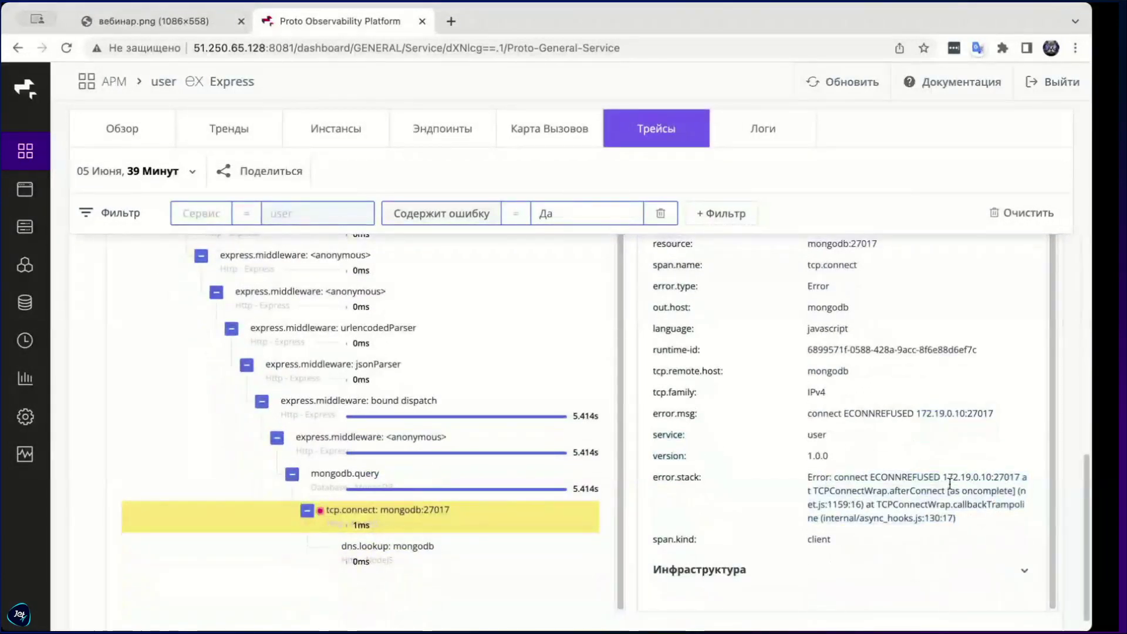
{"action": "left_click_drag", "start_coordinate": [961, 477], "coordinate": [993, 477]}
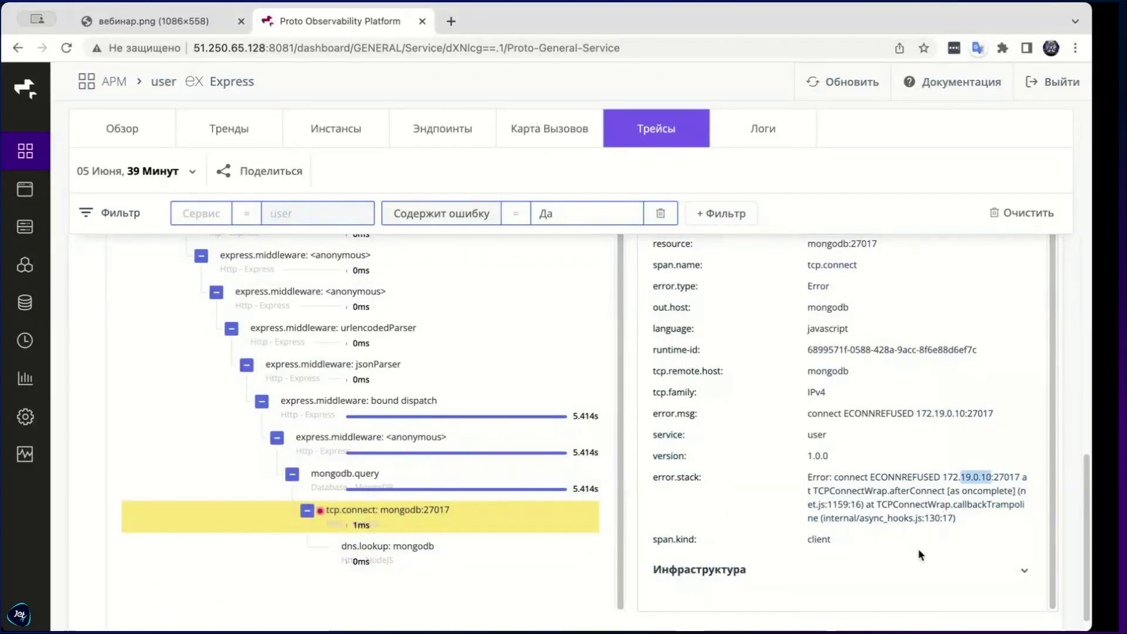
Expand the Инфраструктура section of the tcp.connect span's details and examine the host it ran on.
{"action": "left_click", "coordinate": [911, 581]}
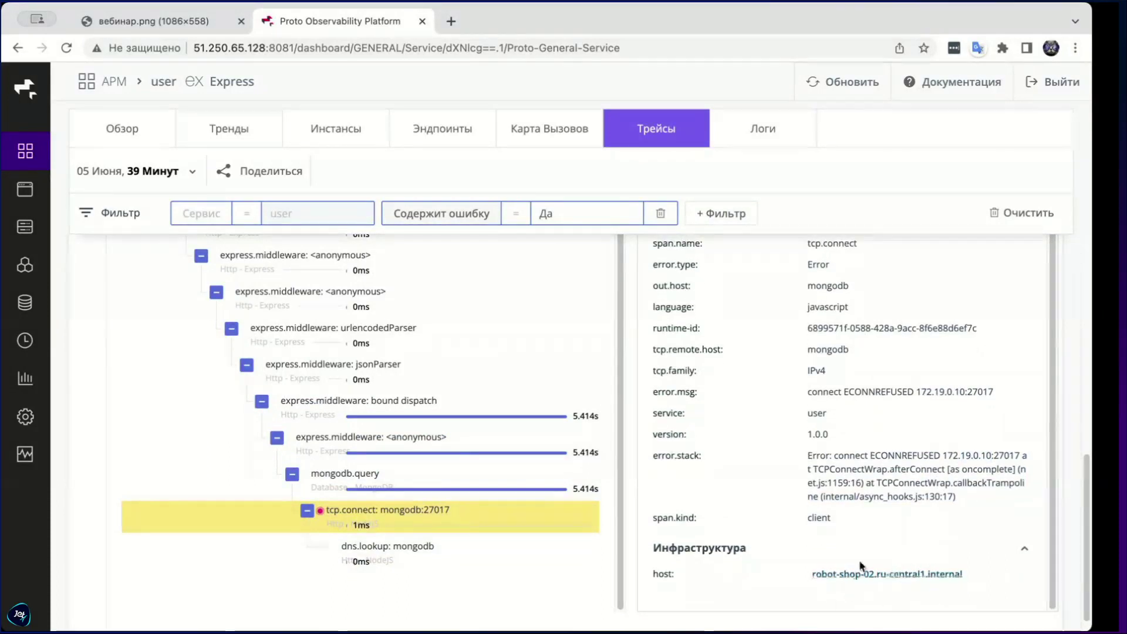
{"action": "scroll", "coordinate": [434, 367], "scroll_direction": "up", "scroll_amount": 2}
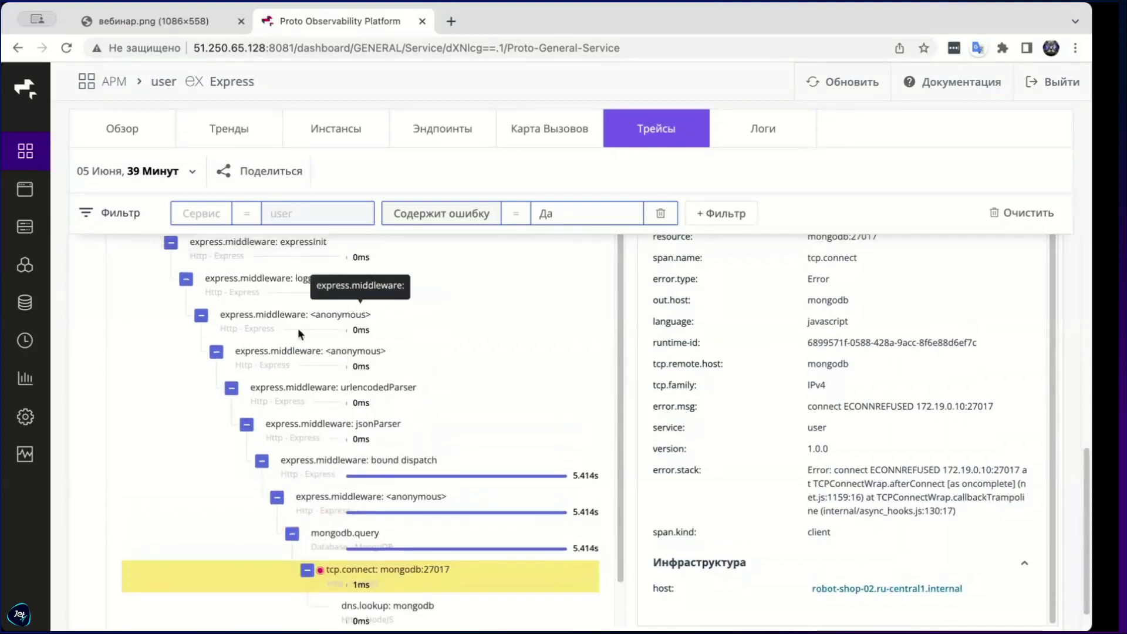
{"action": "scroll", "coordinate": [883, 538], "scroll_direction": "down", "scroll_amount": 1}
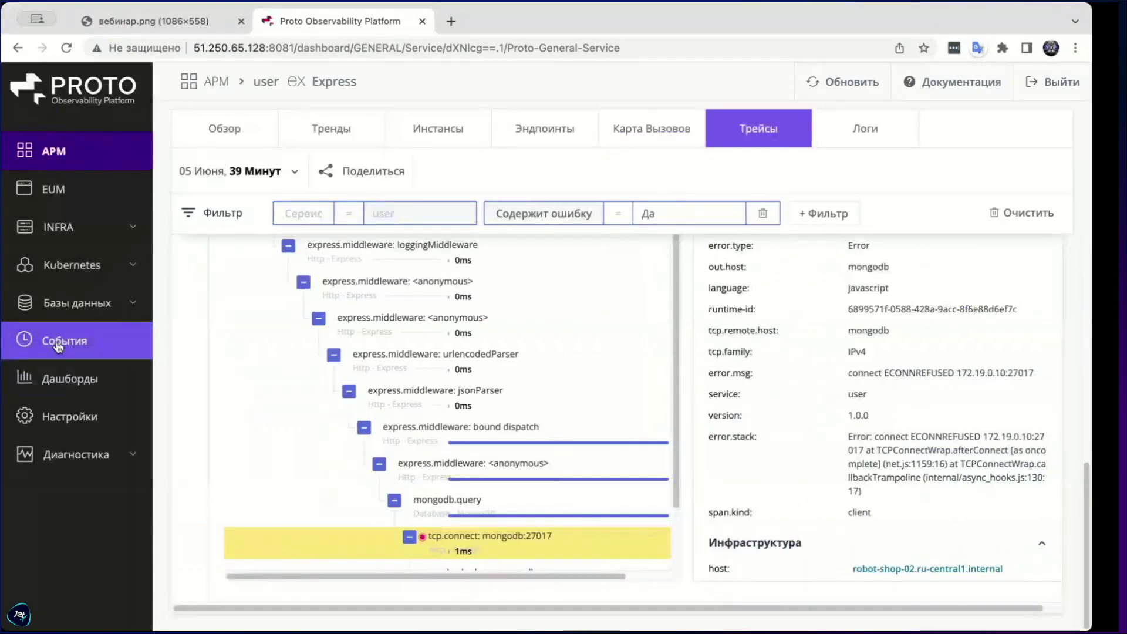
Open the События list, refresh it and set its time range to 30 minutes.
{"action": "left_click", "coordinate": [28, 344]}
{"action": "left_click", "coordinate": [819, 90]}
{"action": "left_click", "coordinate": [72, 48]}
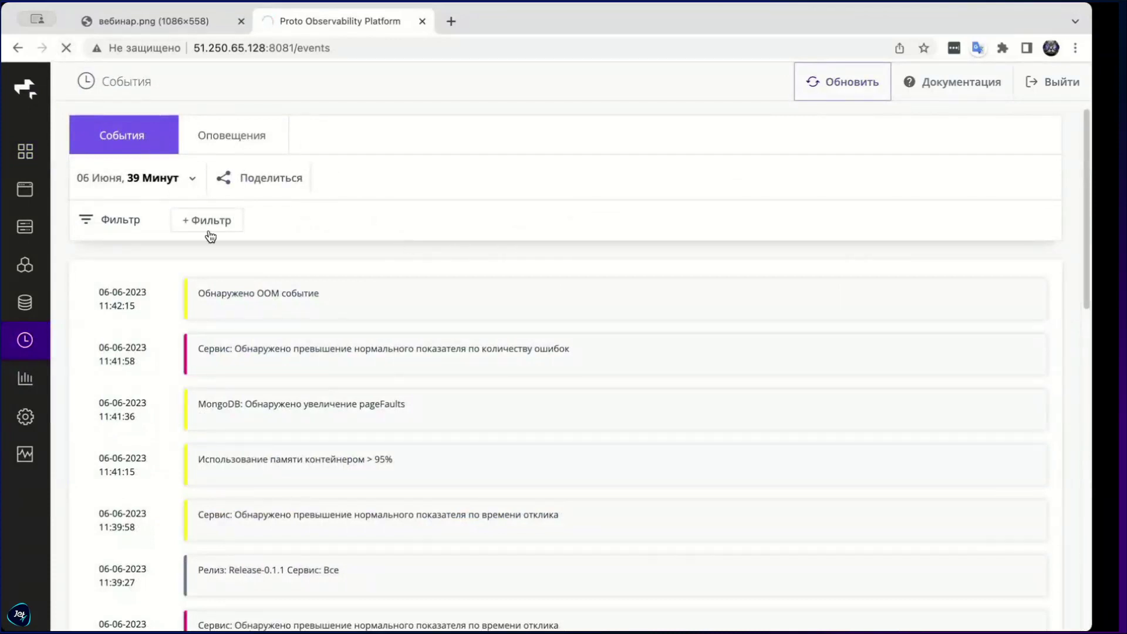
{"action": "left_click", "coordinate": [156, 182]}
{"action": "left_click", "coordinate": [341, 249]}
Review the events around Release-0.1.1 and highlight the text of the "Обнаружено OOM событие" event.
{"action": "scroll", "coordinate": [496, 333], "scroll_direction": "down", "scroll_amount": 10}
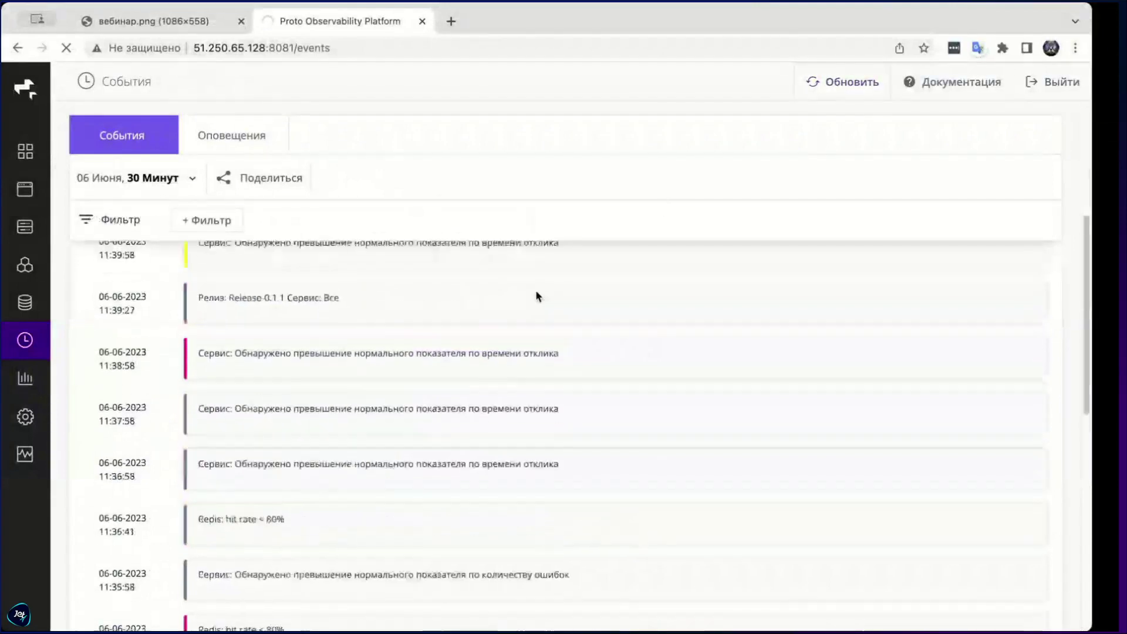
{"action": "scroll", "coordinate": [495, 332], "scroll_direction": "up", "scroll_amount": 8}
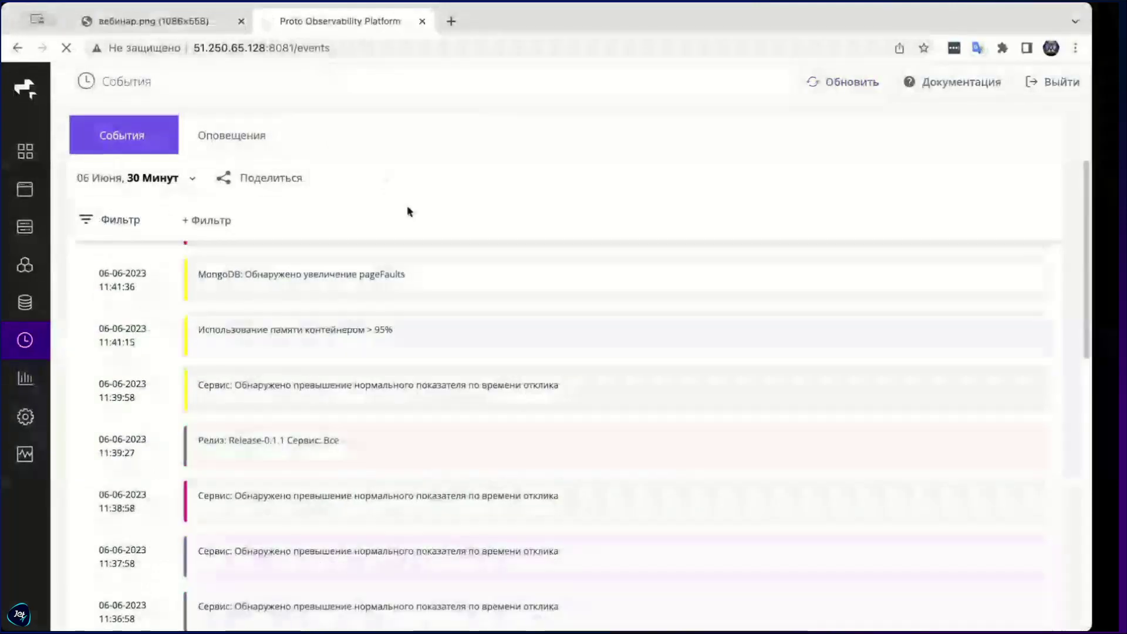
{"action": "scroll", "coordinate": [384, 227], "scroll_direction": "up", "scroll_amount": 3}
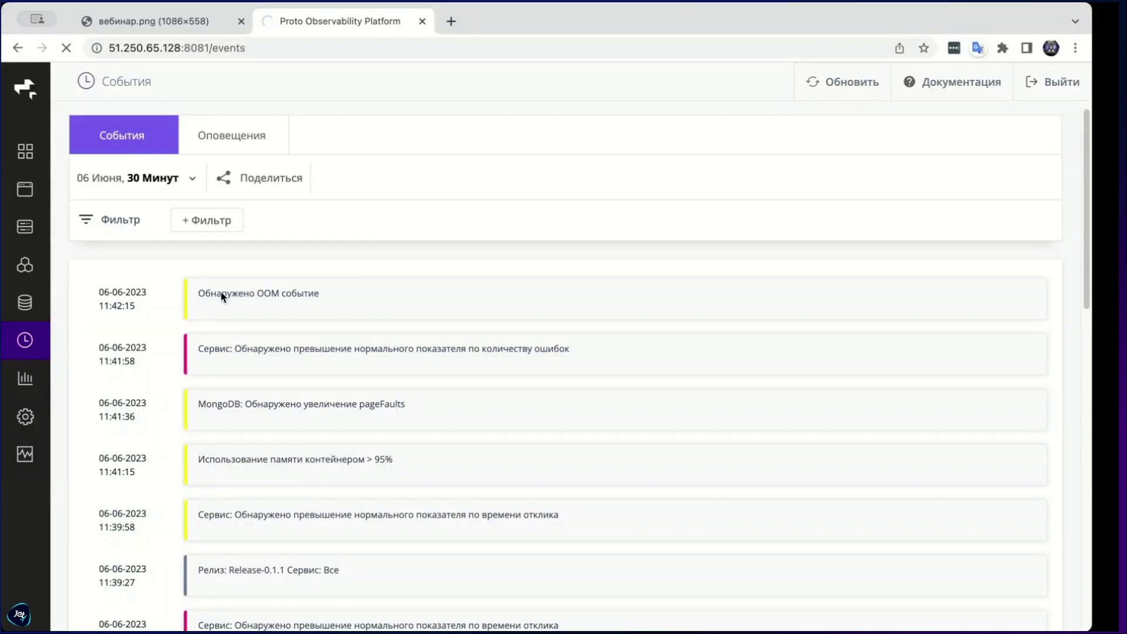
{"action": "left_click_drag", "start_coordinate": [200, 294], "coordinate": [333, 298]}
{"action": "left_click", "coordinate": [330, 299]}
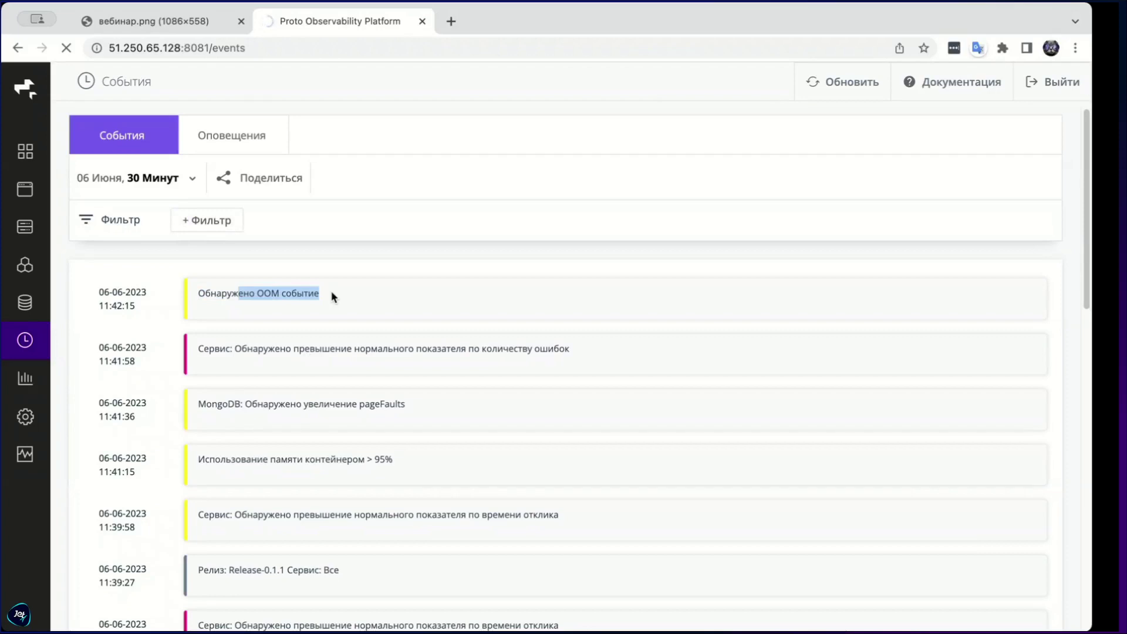
{"action": "left_click", "coordinate": [294, 303]}
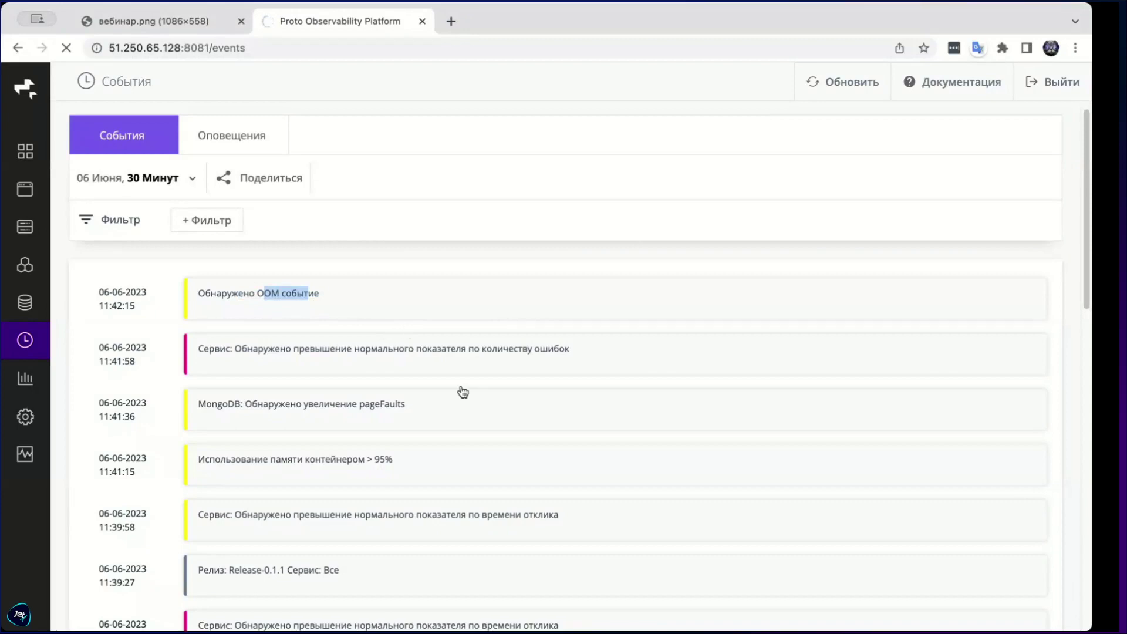
{"action": "scroll", "coordinate": [423, 429], "scroll_direction": "down", "scroll_amount": 1}
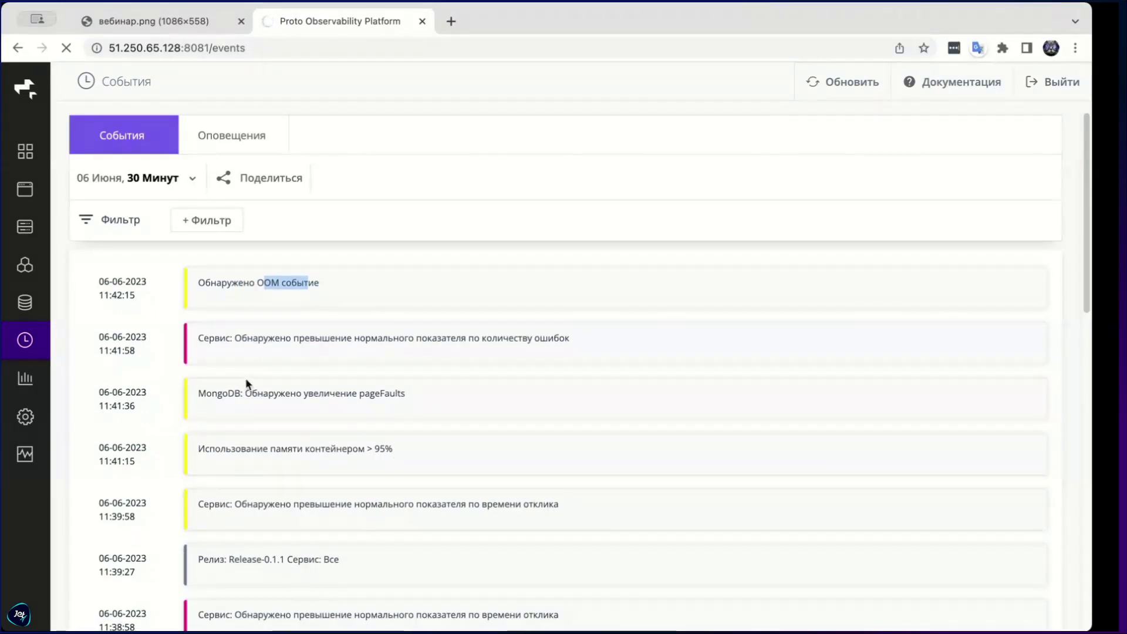
{"action": "scroll", "coordinate": [271, 284], "scroll_direction": "up", "scroll_amount": 1}
{"action": "left_click_drag", "start_coordinate": [251, 293], "coordinate": [331, 292]}
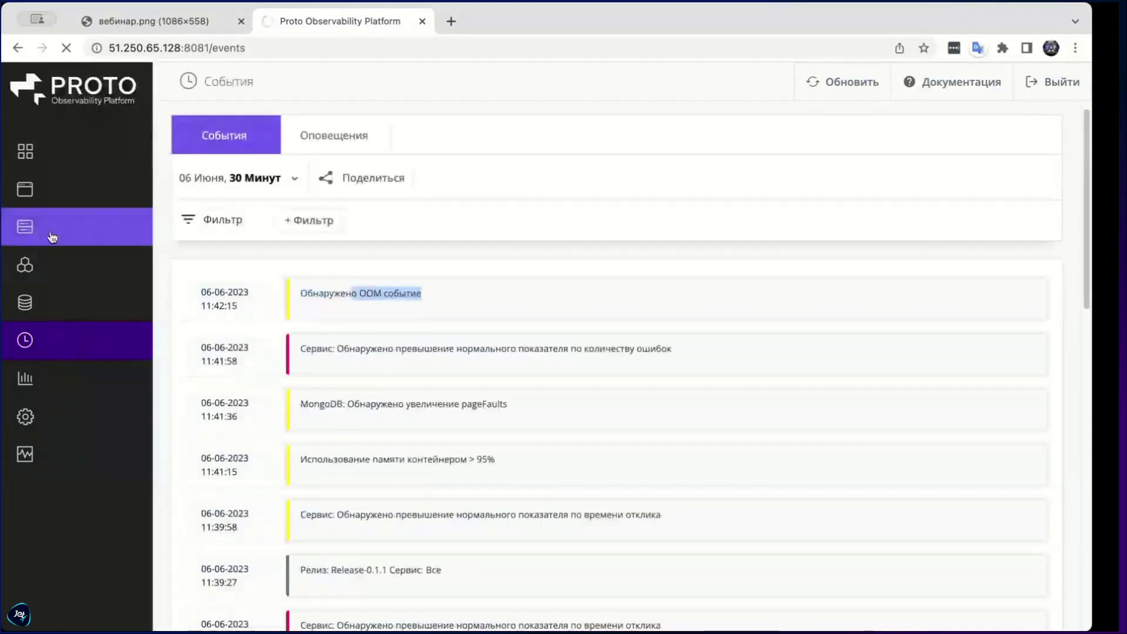
Open the Linux hosts list in the infrastructure section.
{"action": "left_click", "coordinate": [81, 235]}
{"action": "scroll", "coordinate": [481, 336], "scroll_direction": "down", "scroll_amount": 3}
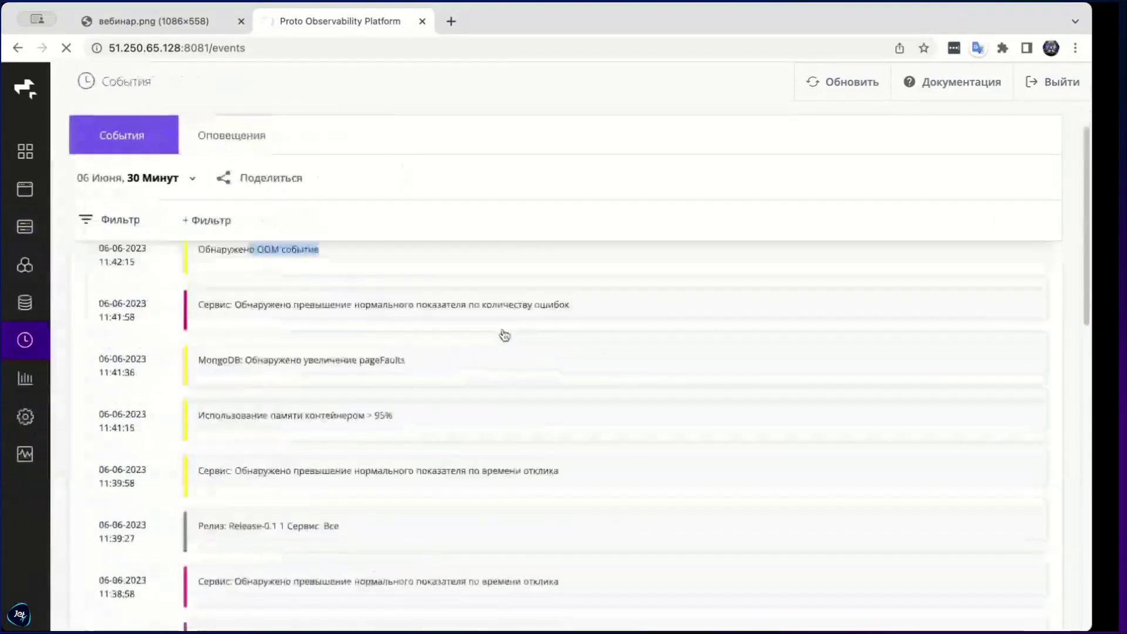
{"action": "scroll", "coordinate": [457, 337], "scroll_direction": "up", "scroll_amount": 3}
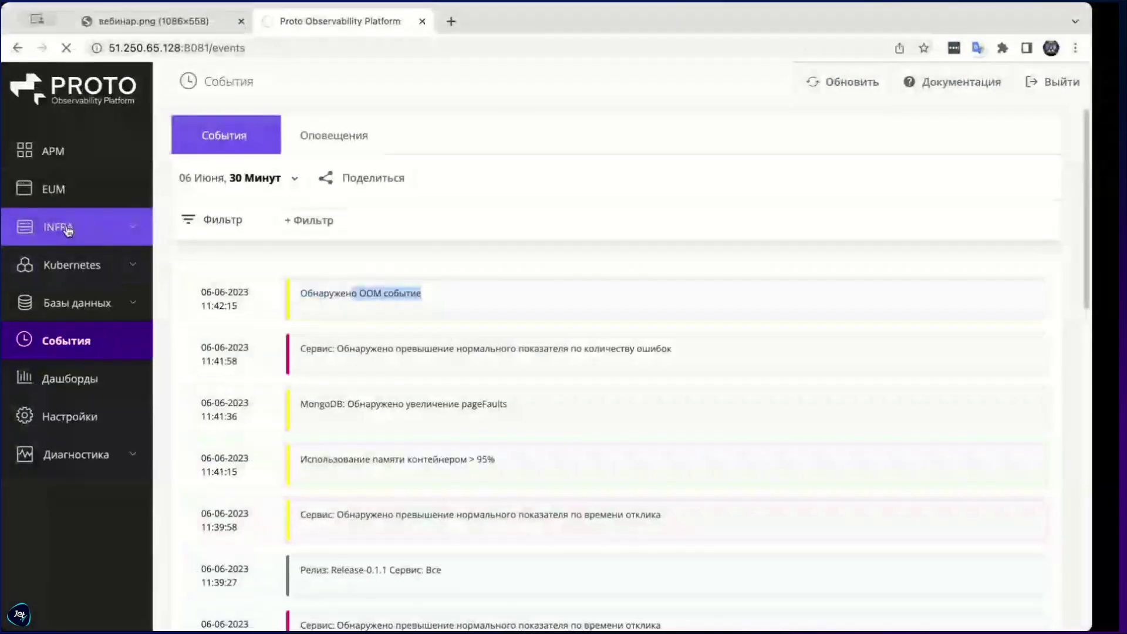
{"action": "left_click", "coordinate": [66, 231]}
{"action": "left_click", "coordinate": [100, 292]}
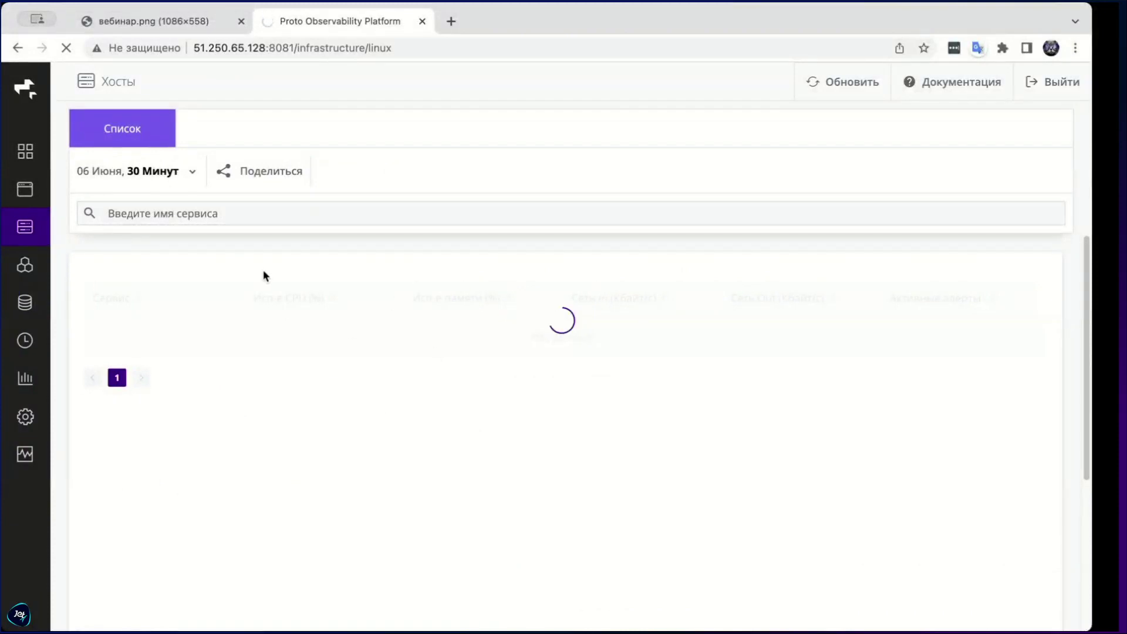
{"action": "mouse_move", "coordinate": [9, 288]}
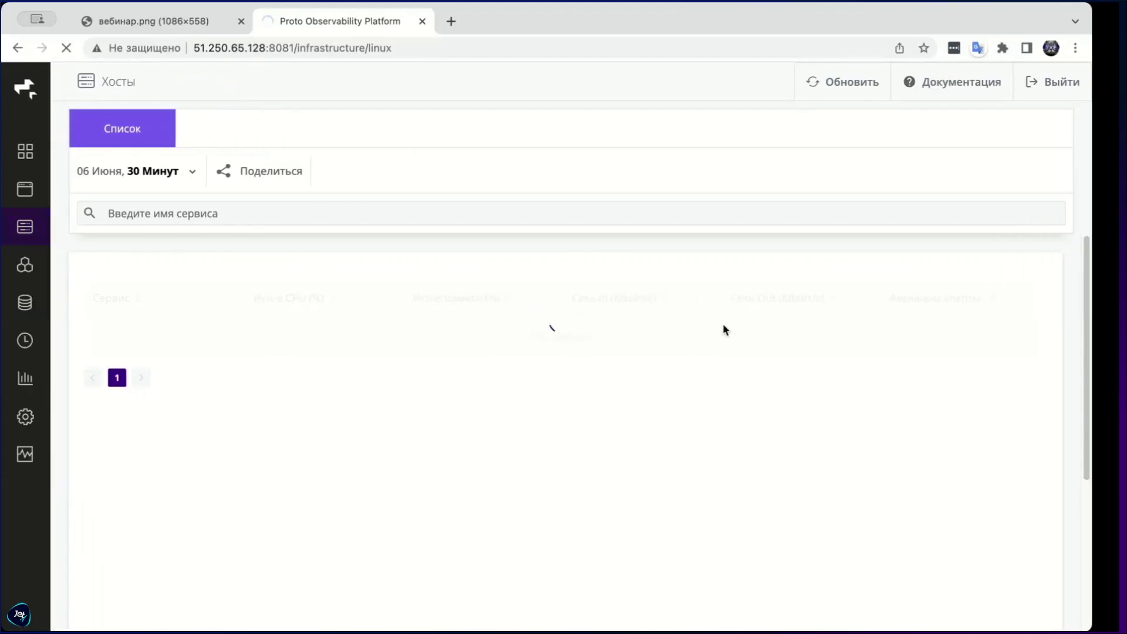